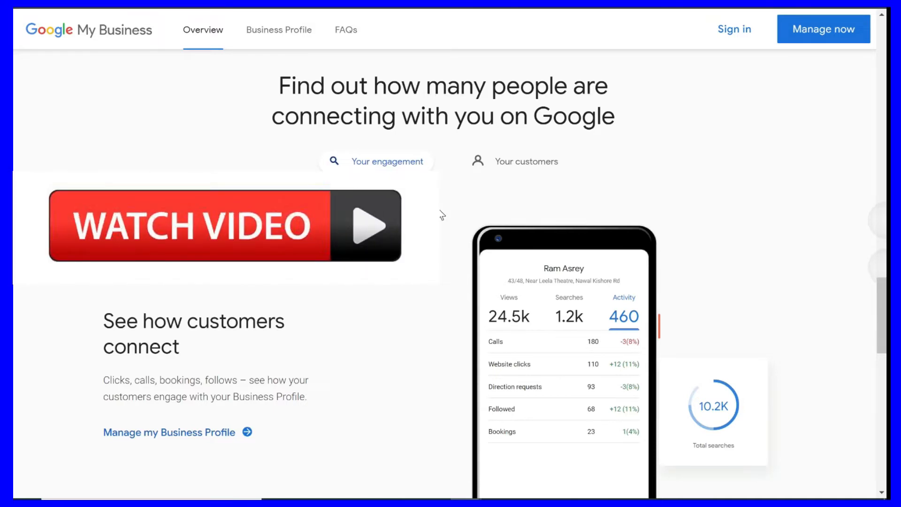
Scroll down and back up through the Google My Business overview page
scroll(442, 215, down, 12)
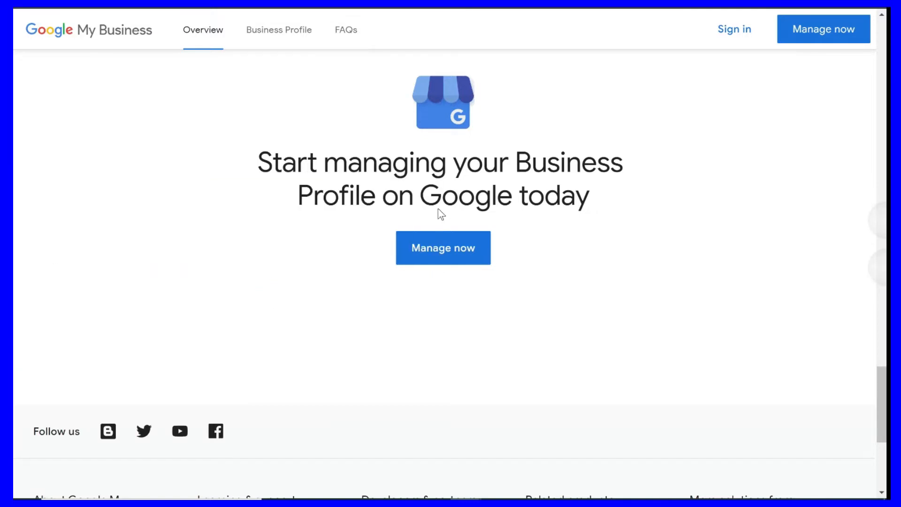
scroll(439, 209, up, 12)
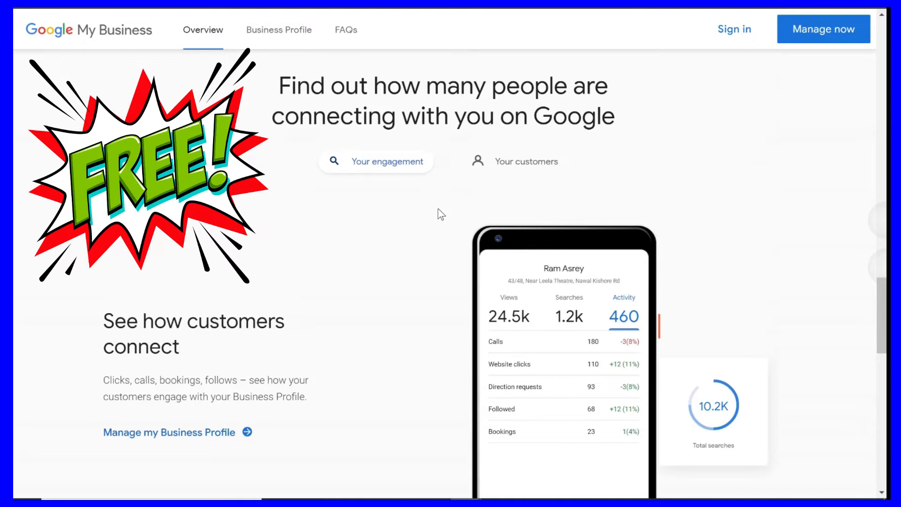
scroll(439, 210, up, 10)
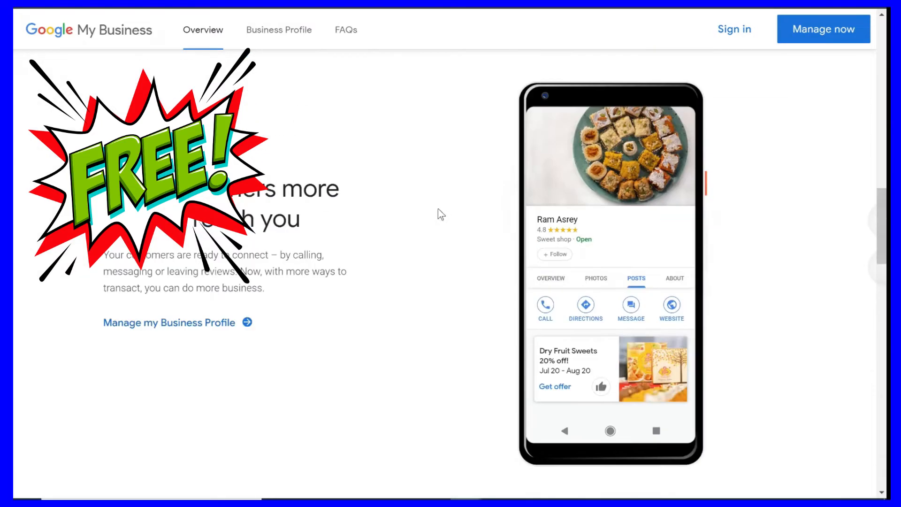
scroll(438, 208, up, 5)
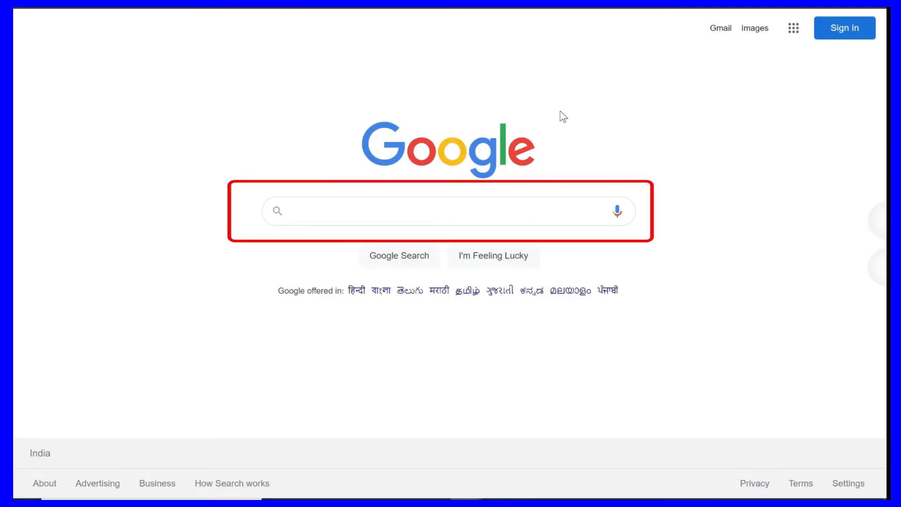
Search 'google my business', open the official page and choose Manage now
text(google my business)
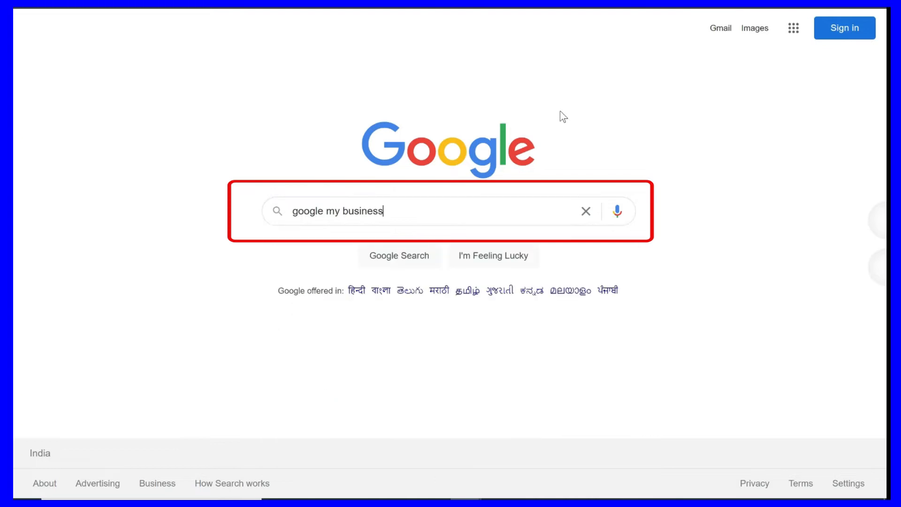
key(Return)
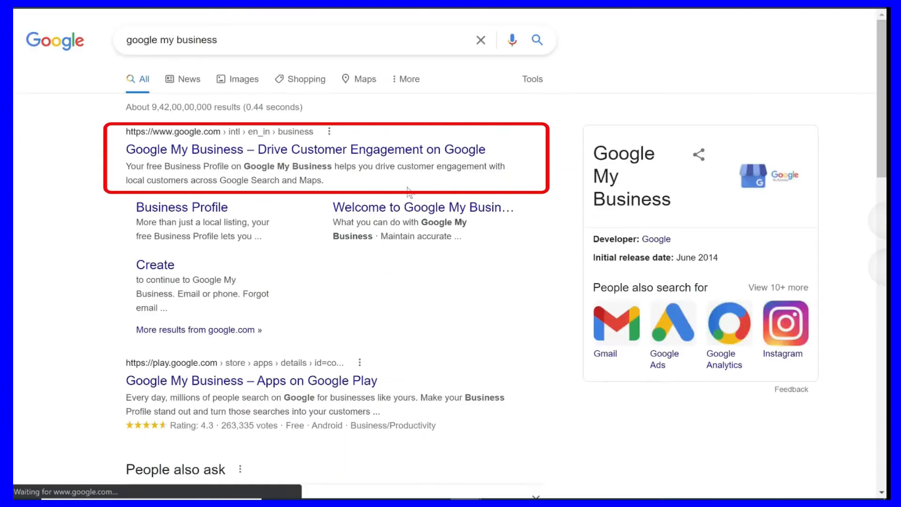
click(420, 156)
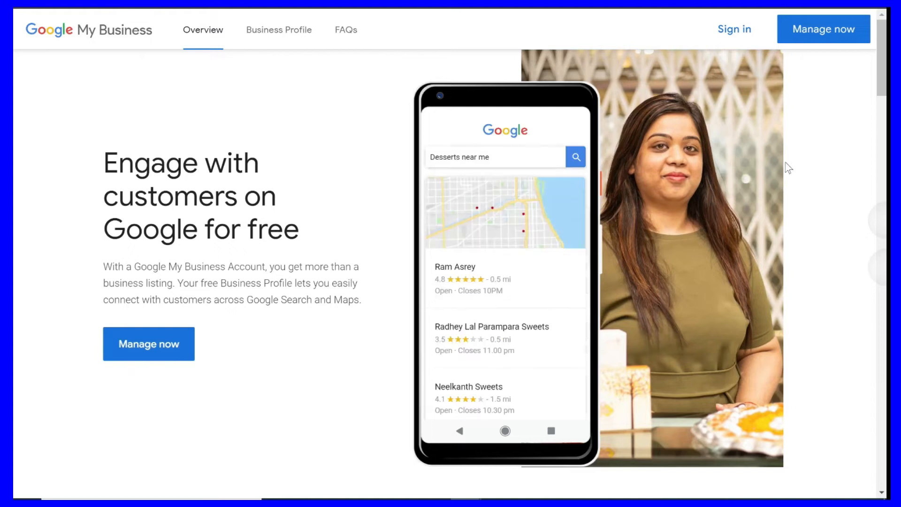
scroll(785, 162, down, 5)
scroll(789, 168, up, 5)
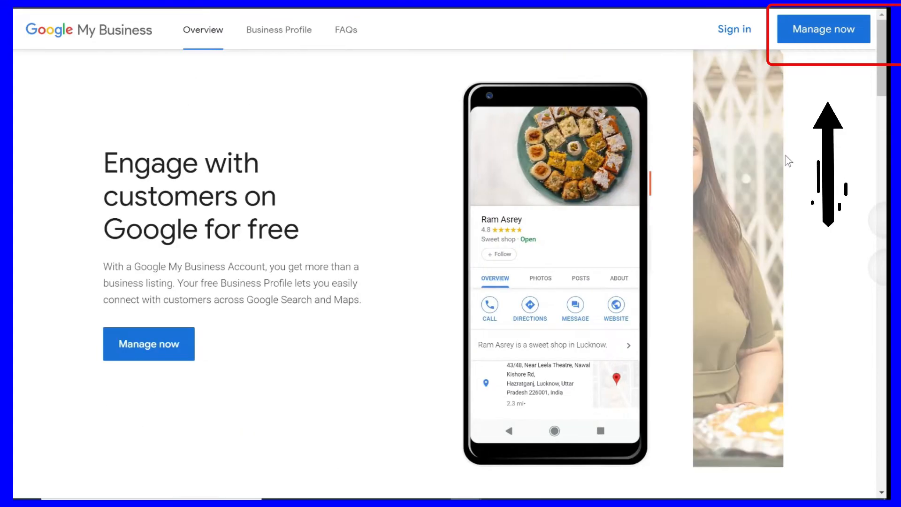
click(822, 41)
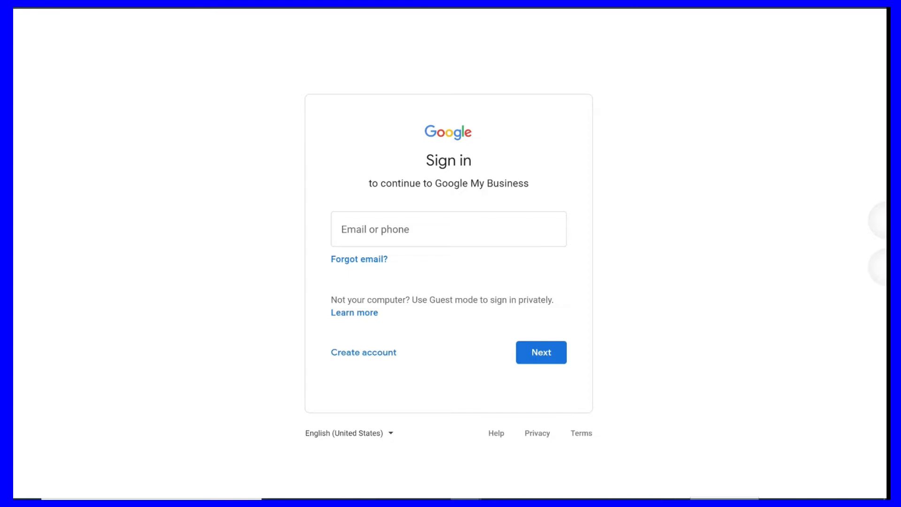
Sign in with the account e-mail and password
click(336, 233)
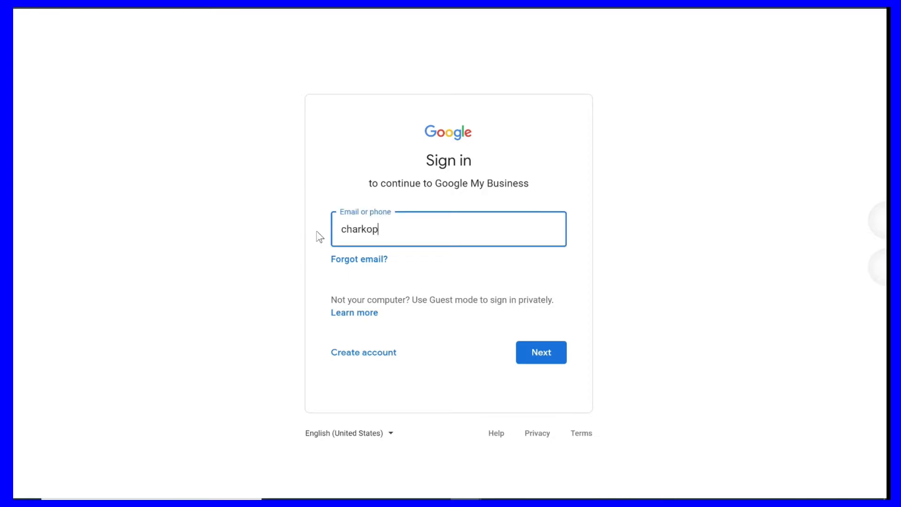
key(Return)
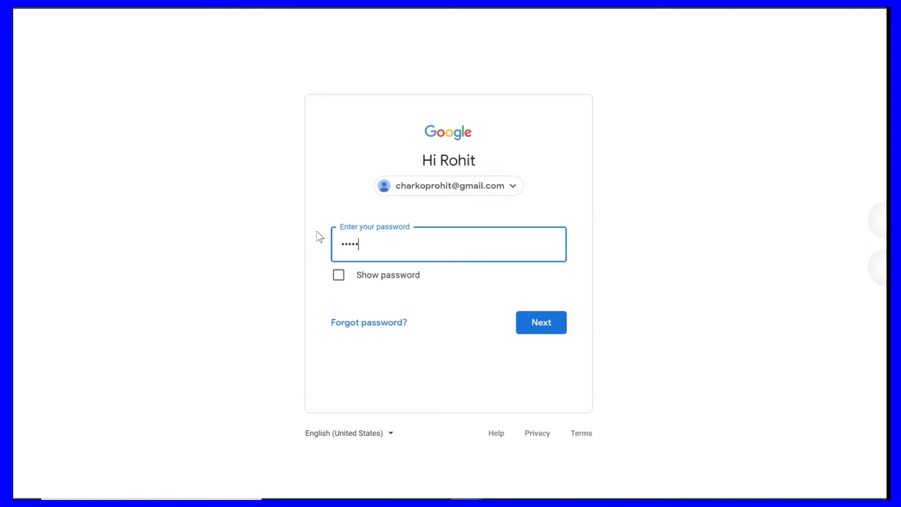
key(Return)
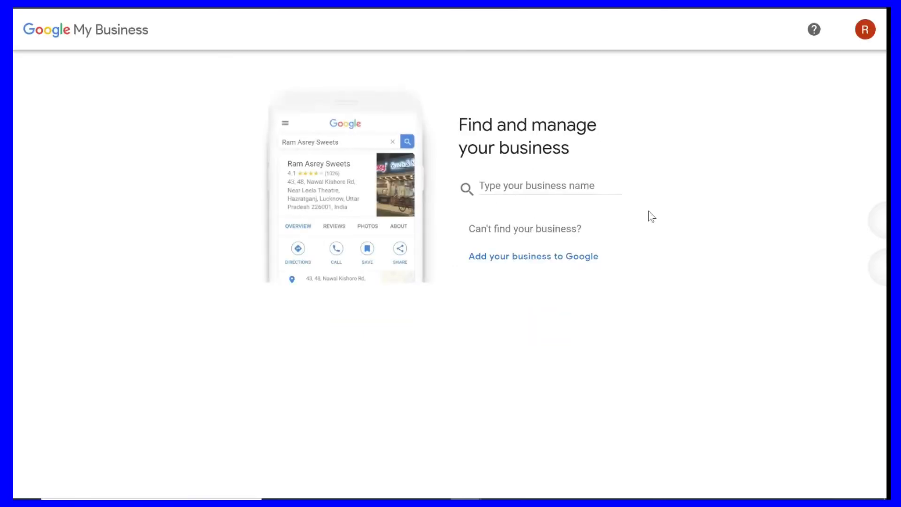
Start adding a new business to Google and enter the firm's name
click(518, 261)
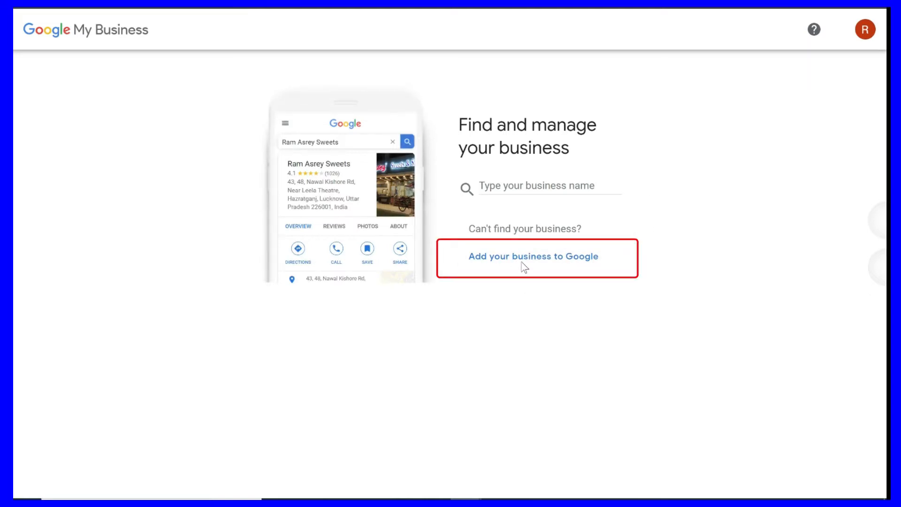
click(517, 261)
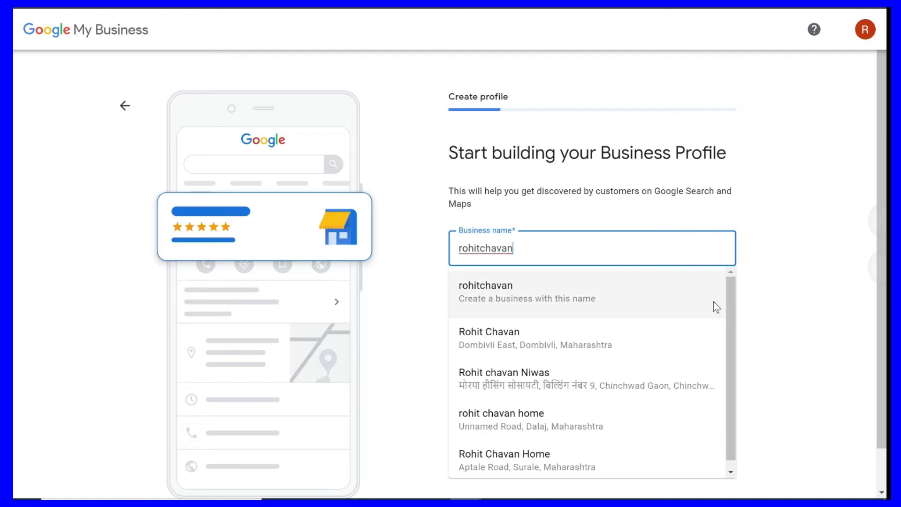
text(nd Co)
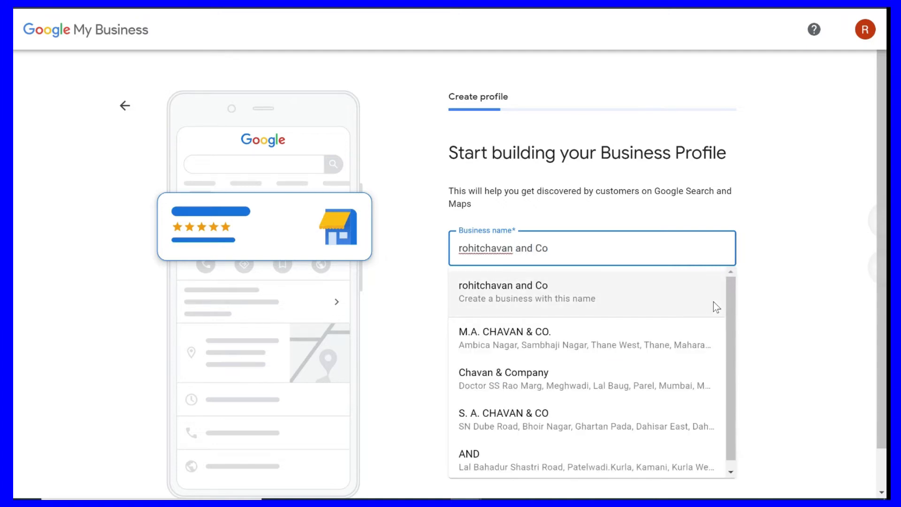
key(BackSpace)
text(R)
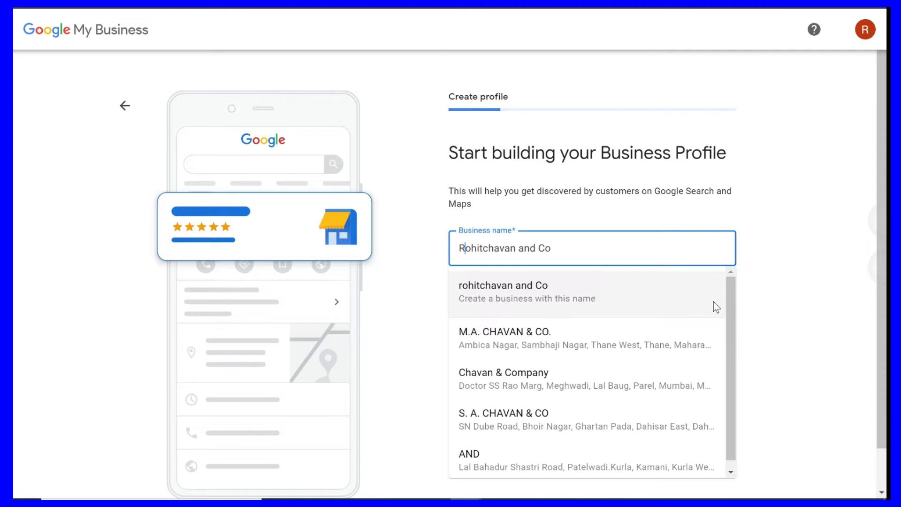
click(713, 303)
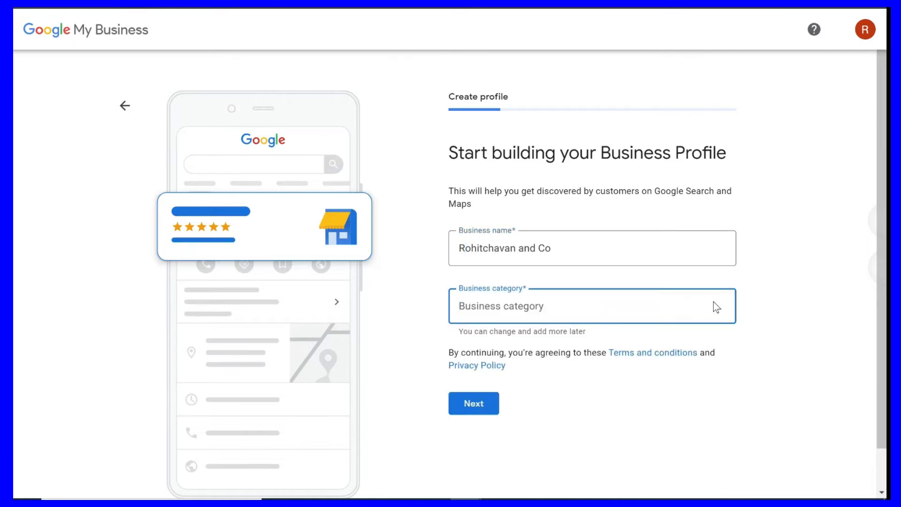
Set the business category to Chartered accountant and move to the next step
text(Chartered)
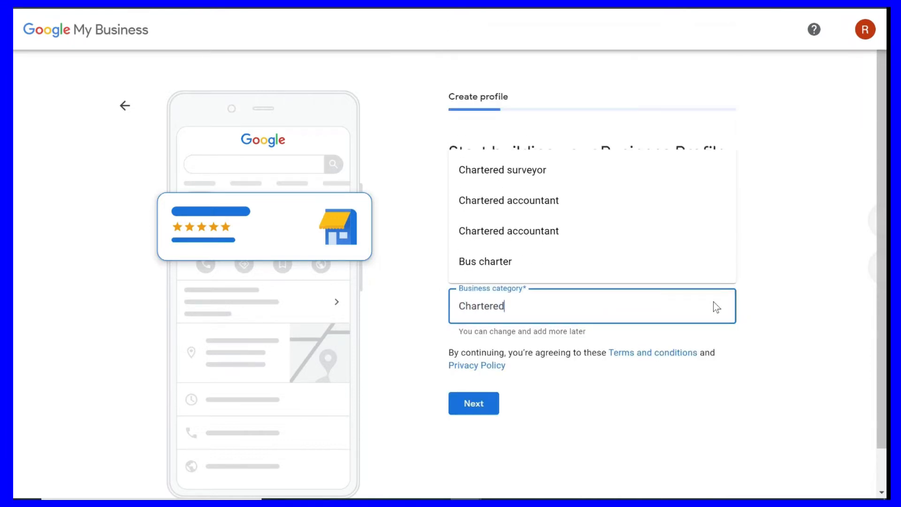
key(Down)
key(Down)
key(Return)
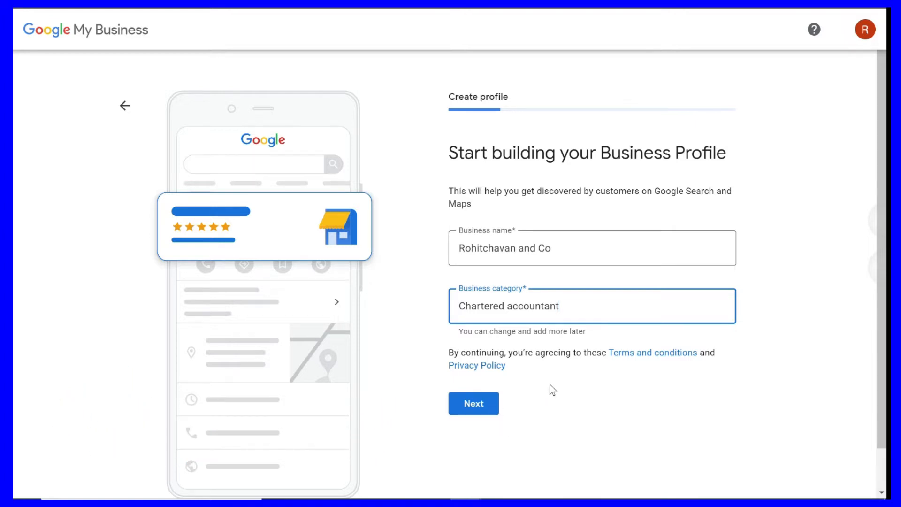
key(Return)
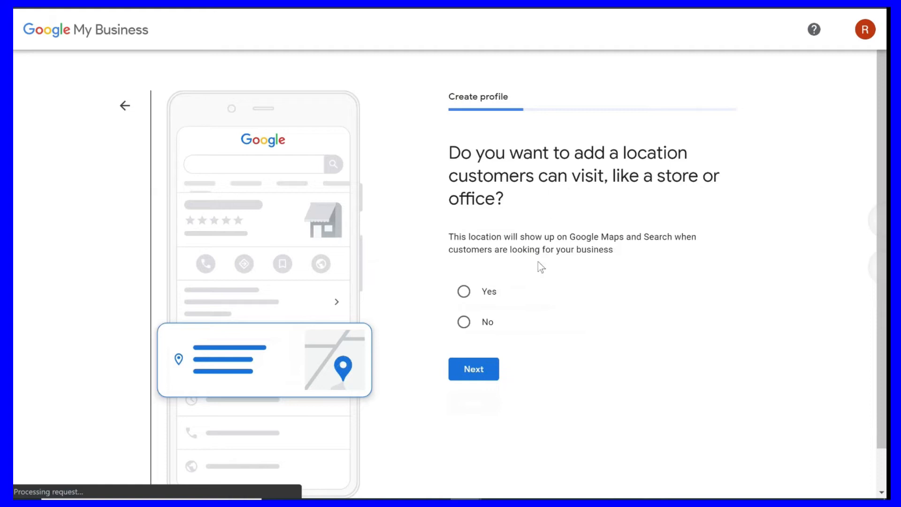
Confirm a visitable office and enter its street, Mumbai city, pincode and Maharashtra state
click(465, 291)
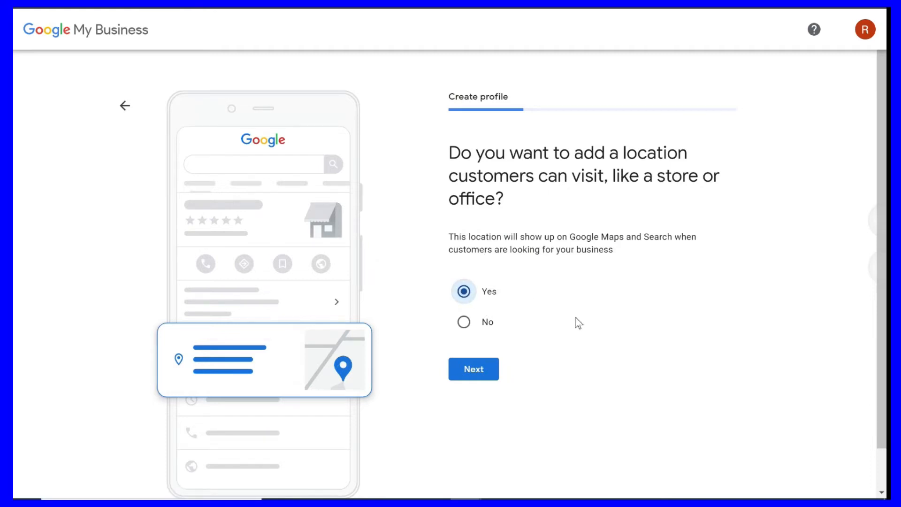
click(480, 370)
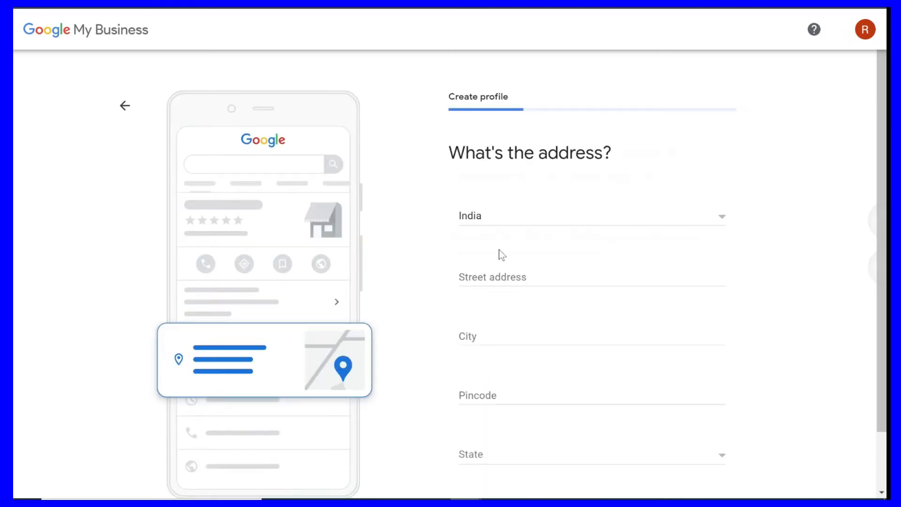
click(500, 278)
text(charkop)
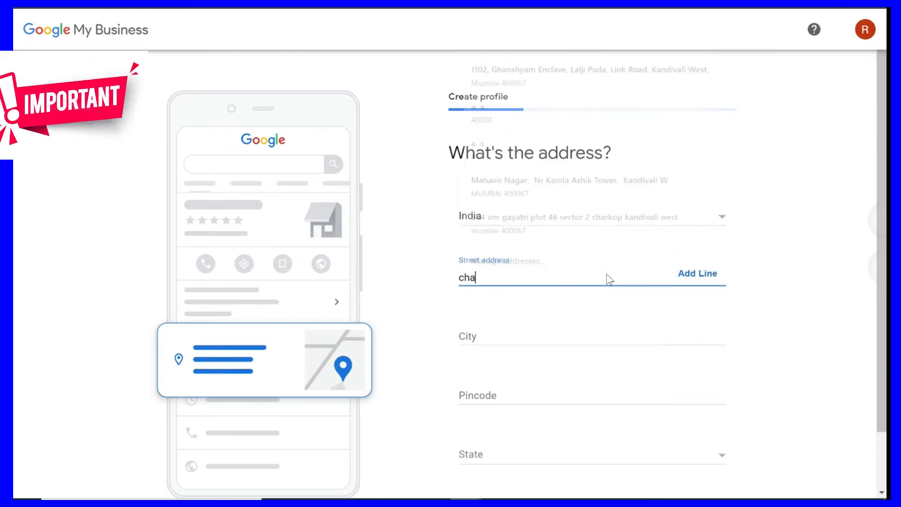
key(Tab)
key(Tab)
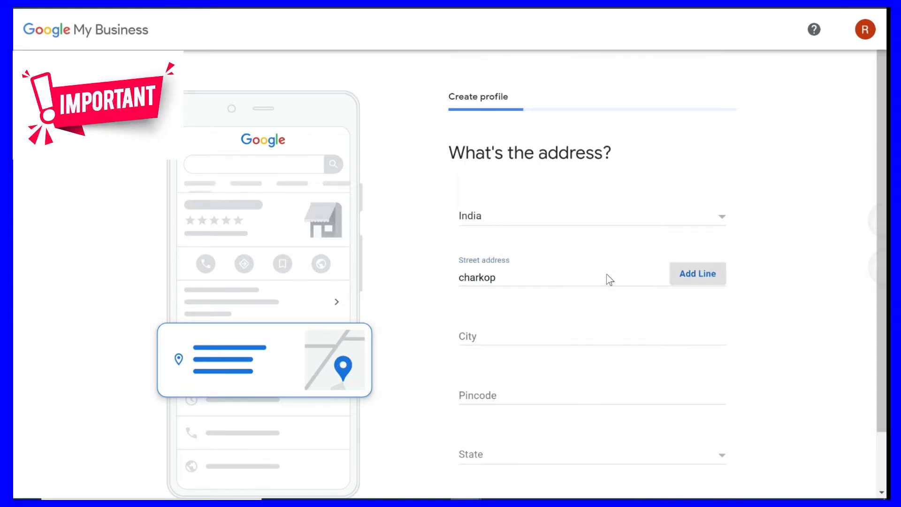
text(mumbai)
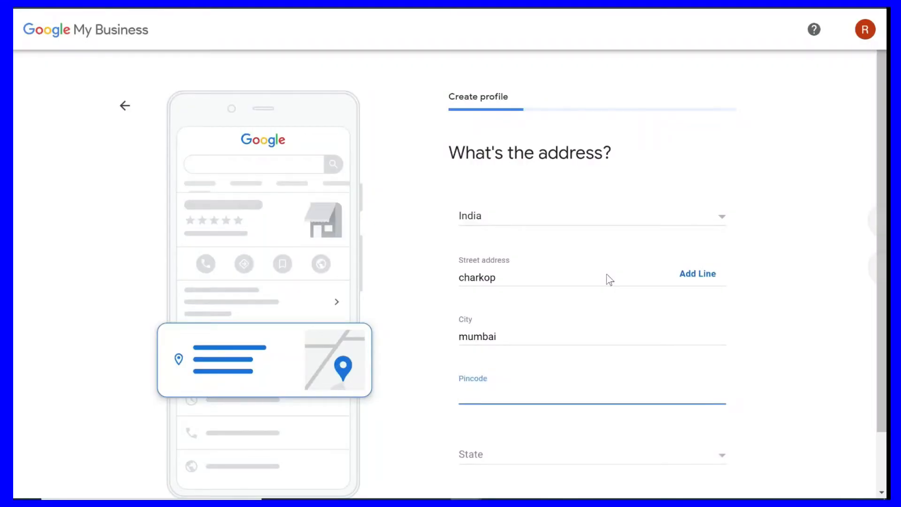
text(400067)
key(Tab)
text(mah)
key(Tab)
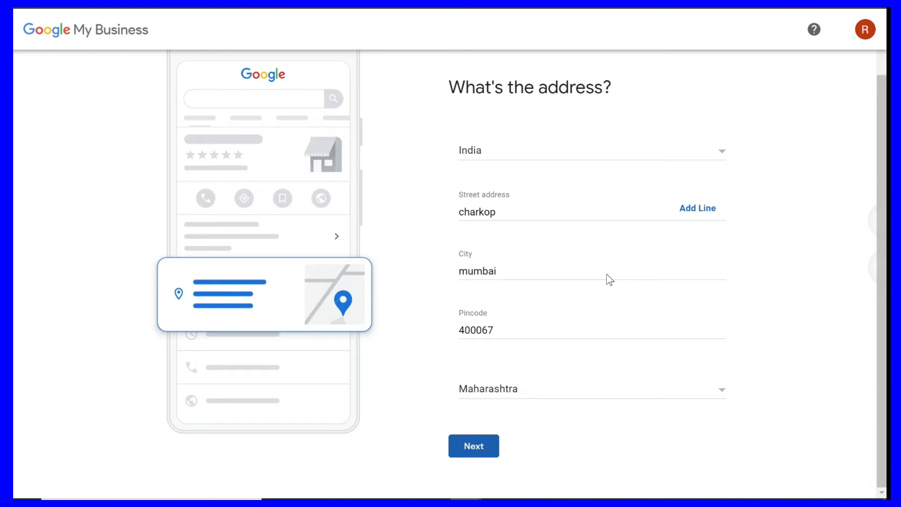
key(Return)
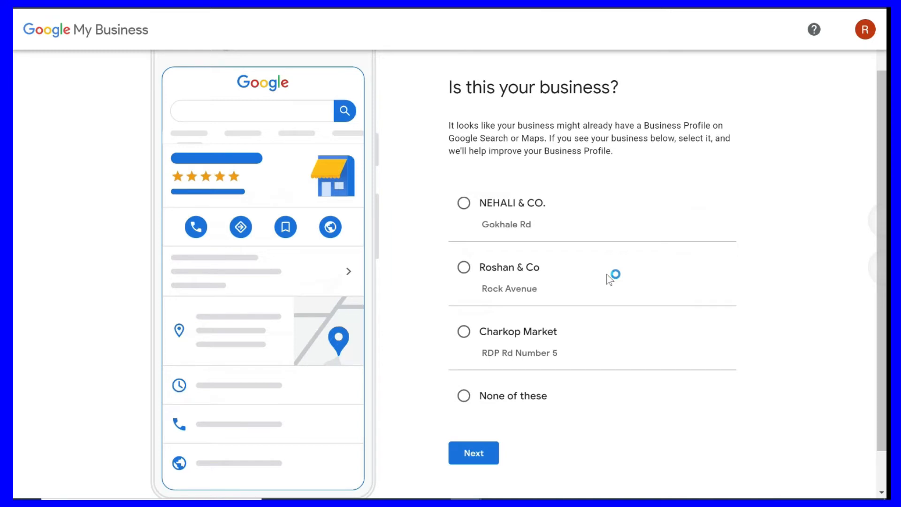
Reject the suggested matching listings and position the map marker on the Charkop office
click(464, 396)
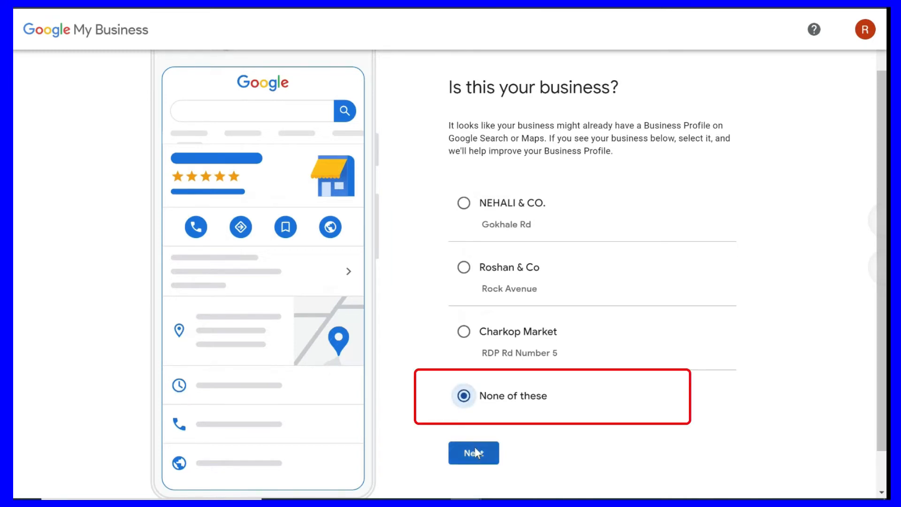
click(475, 452)
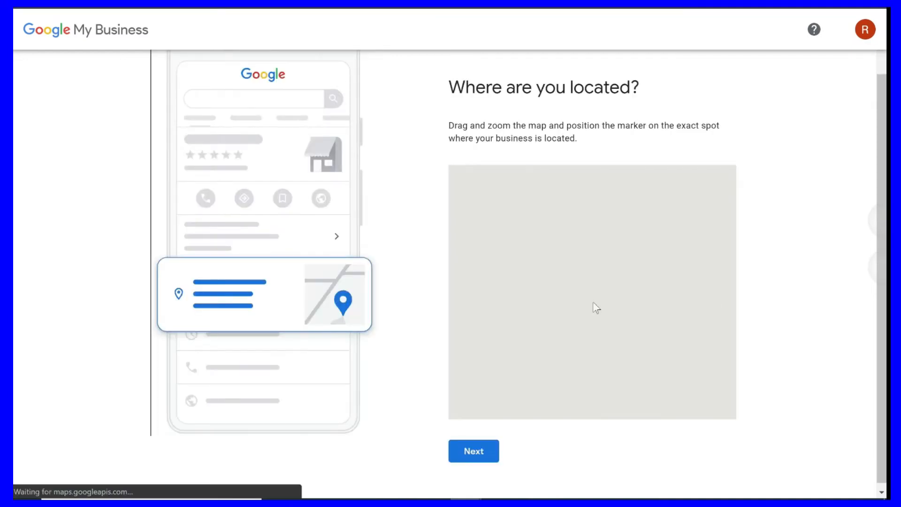
mouse_move(594, 281)
mouse_down()
mouse_move(653, 306)
mouse_move(613, 317)
mouse_move(615, 289)
mouse_move(649, 301)
mouse_move(662, 293)
mouse_up()
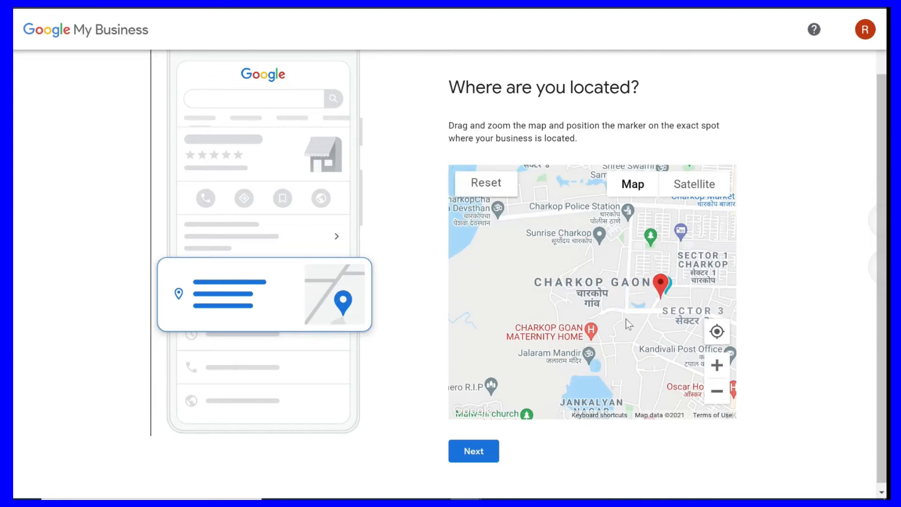
click(479, 459)
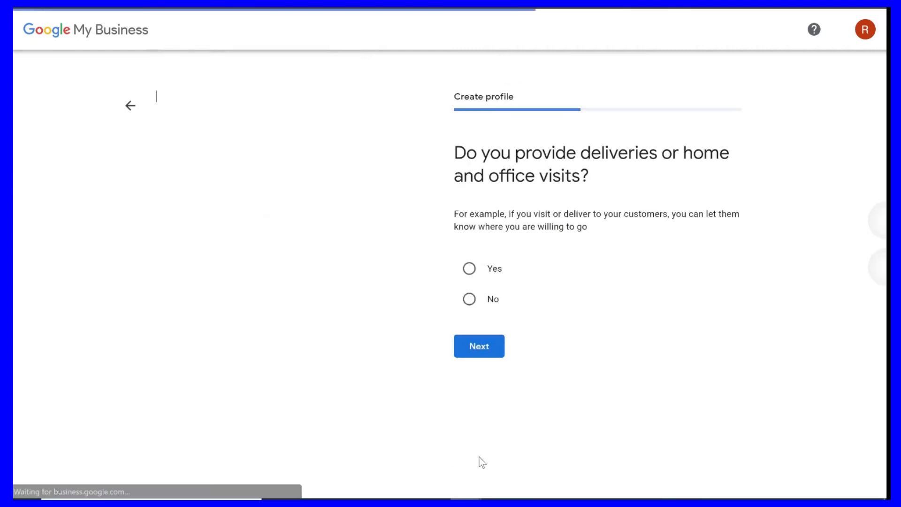
Confirm home and office visits, then add Mumbai and Delhi as service areas
click(465, 272)
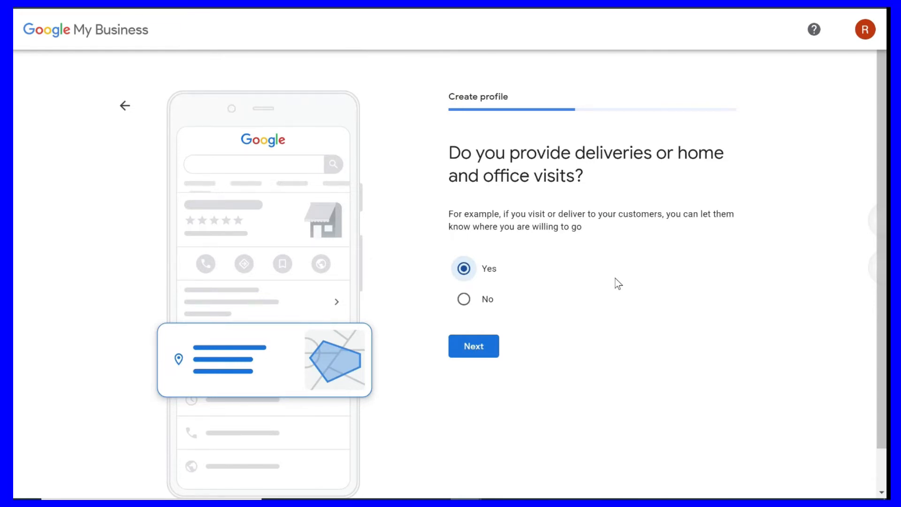
click(485, 351)
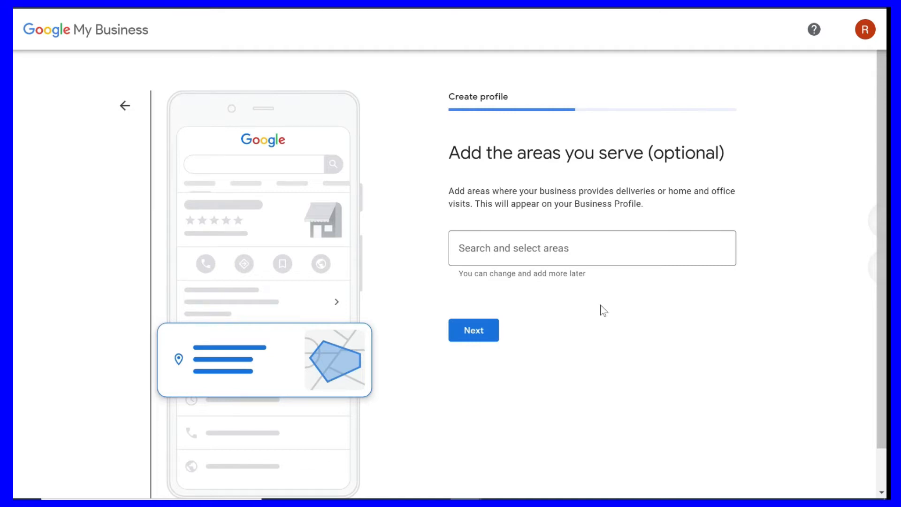
click(554, 257)
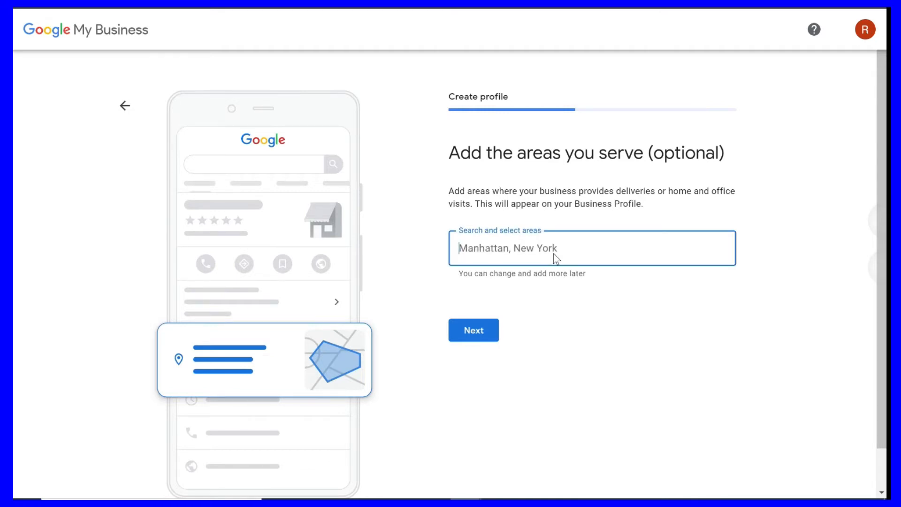
text(india)
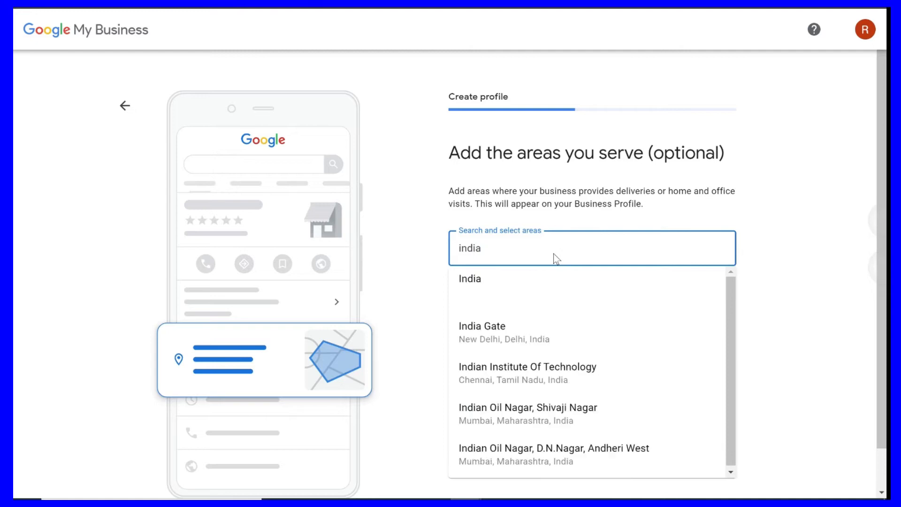
key(Return)
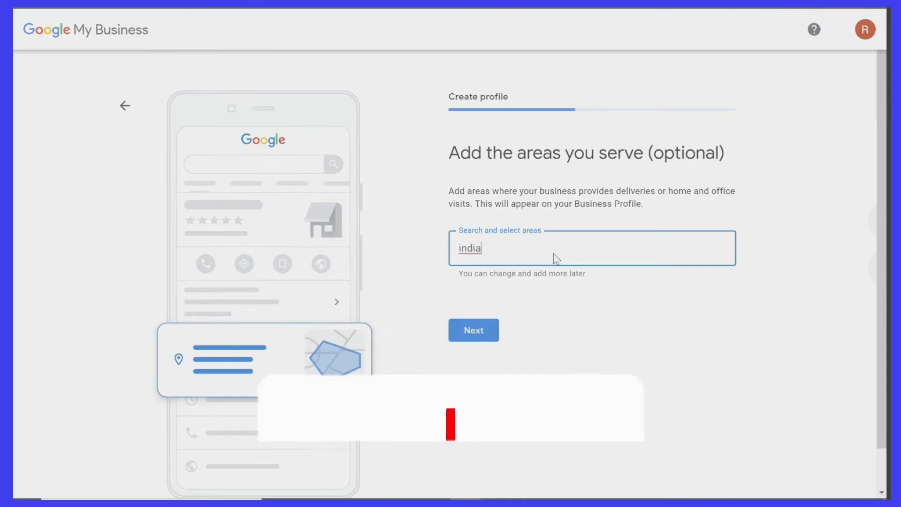
text(mumbai)
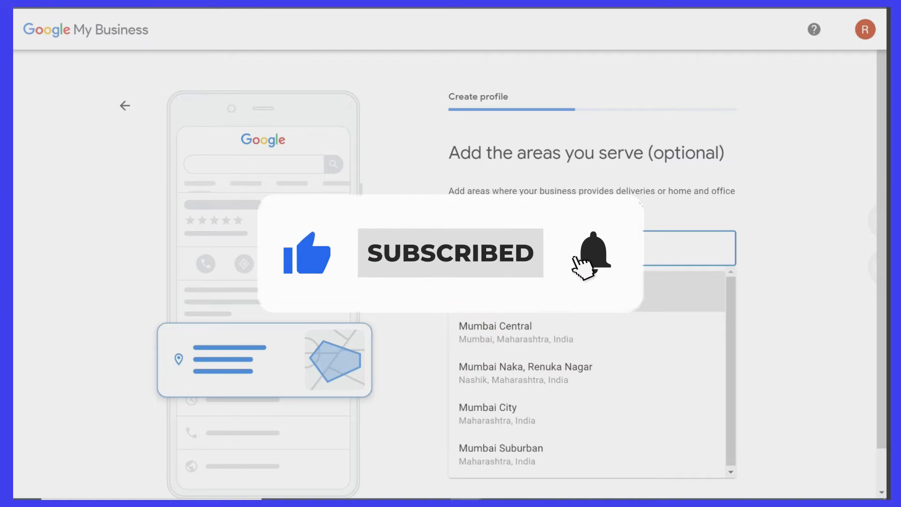
click(540, 290)
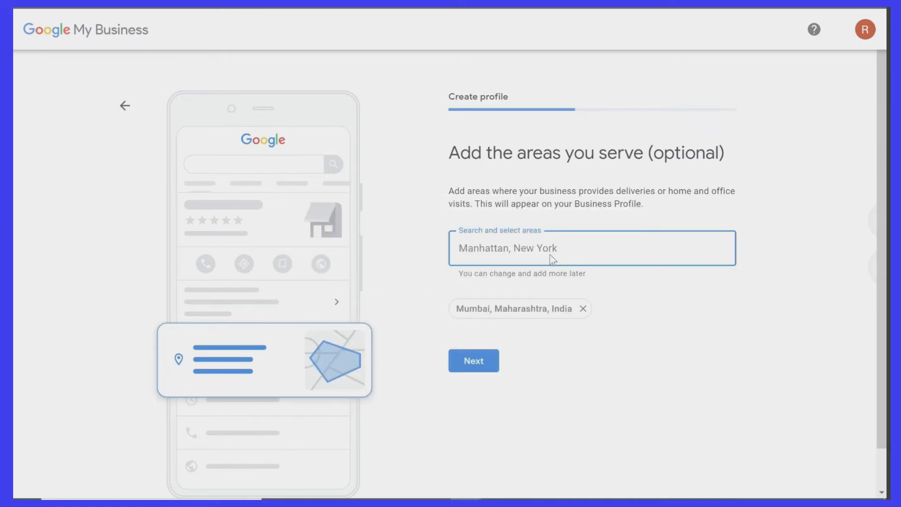
text(delhi)
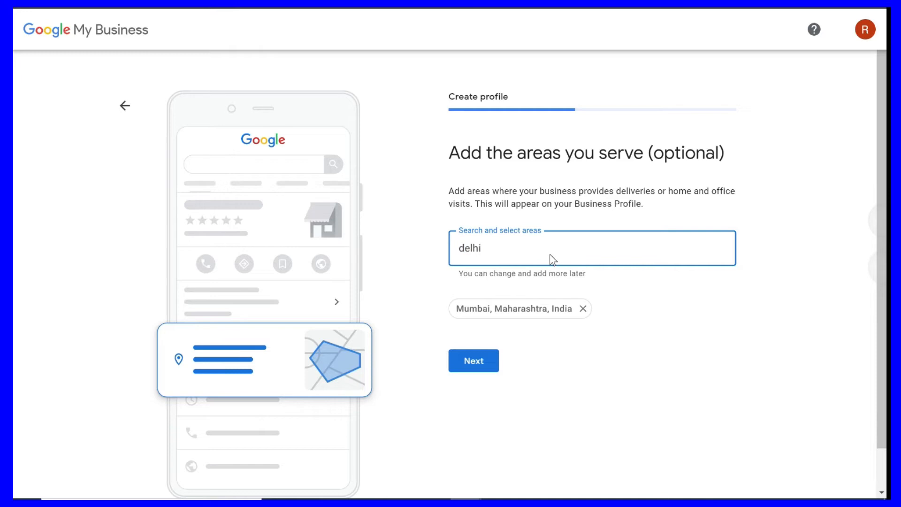
key(Down)
key(Return)
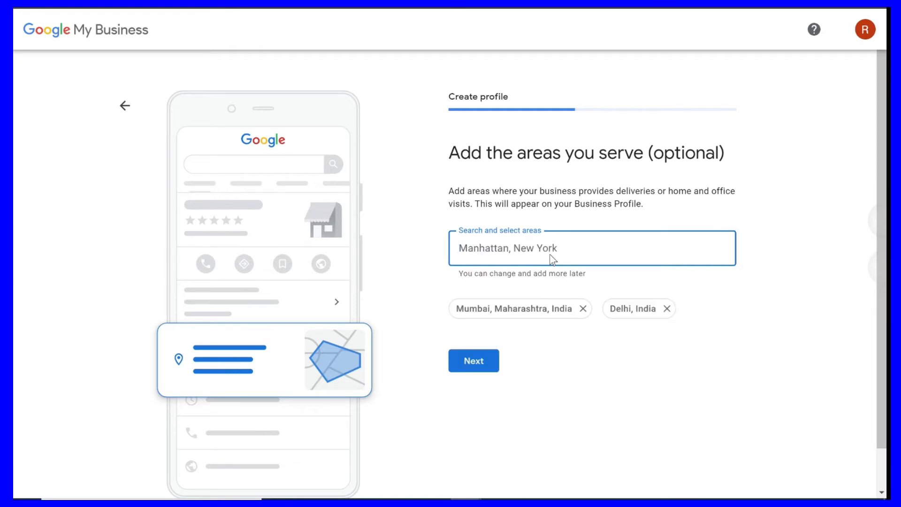
Add Bangalore and India as further service areas and continue
text(bangalore)
key(ctrl+a)
key(BackSpace)
text(bangalore)
key(ctrl+a)
key(BackSpace)
text(bangalore)
key(Down)
key(Return)
text(in)
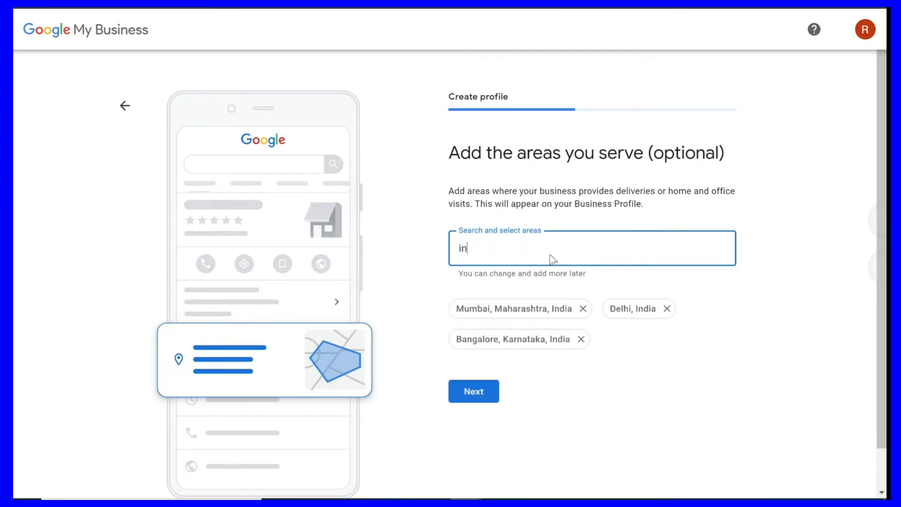
text(dia)
key(Down)
key(Return)
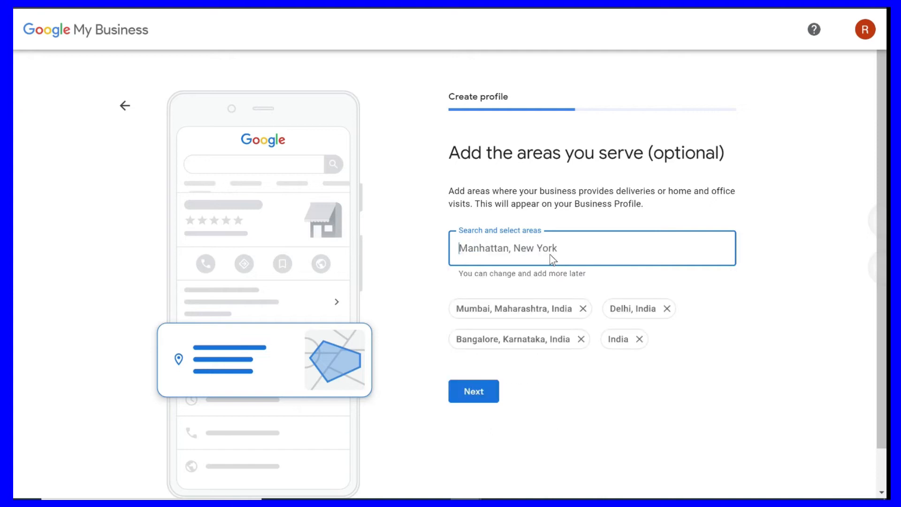
click(481, 396)
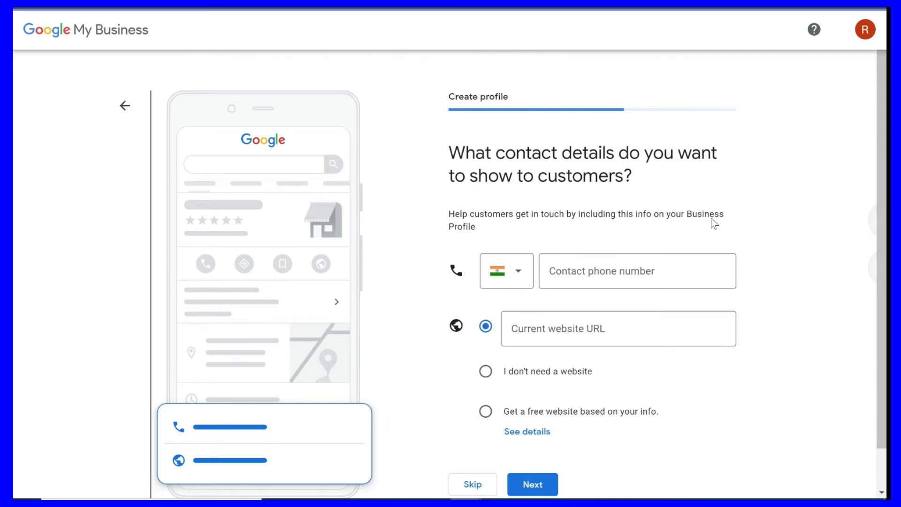
scroll(782, 222, down, 1)
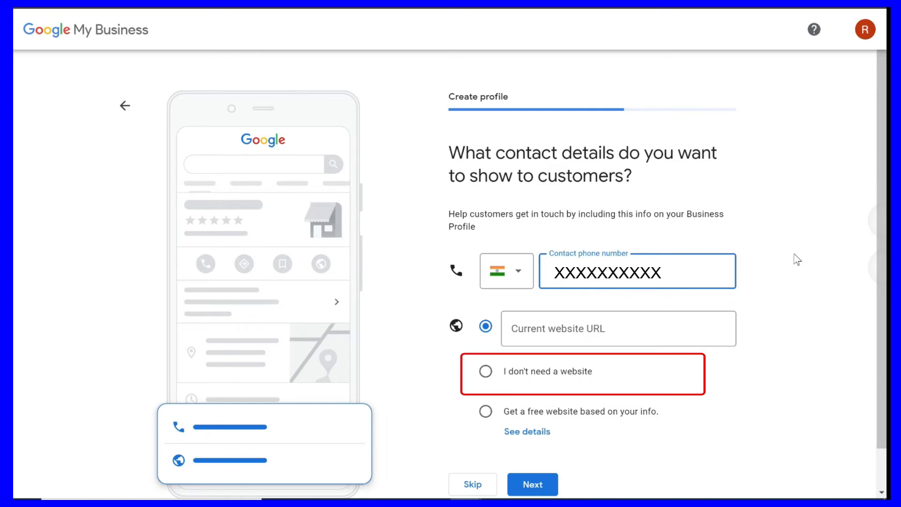
key(Tab)
key(Tab)
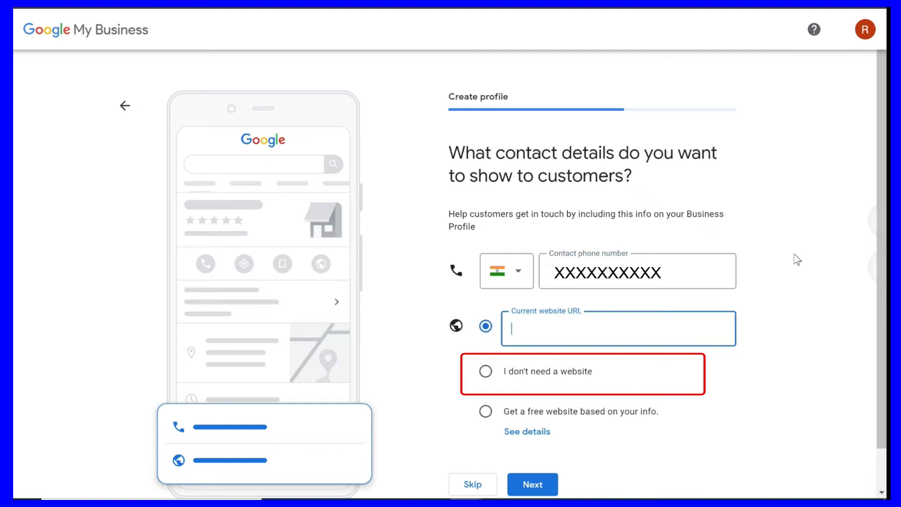
text(https://)
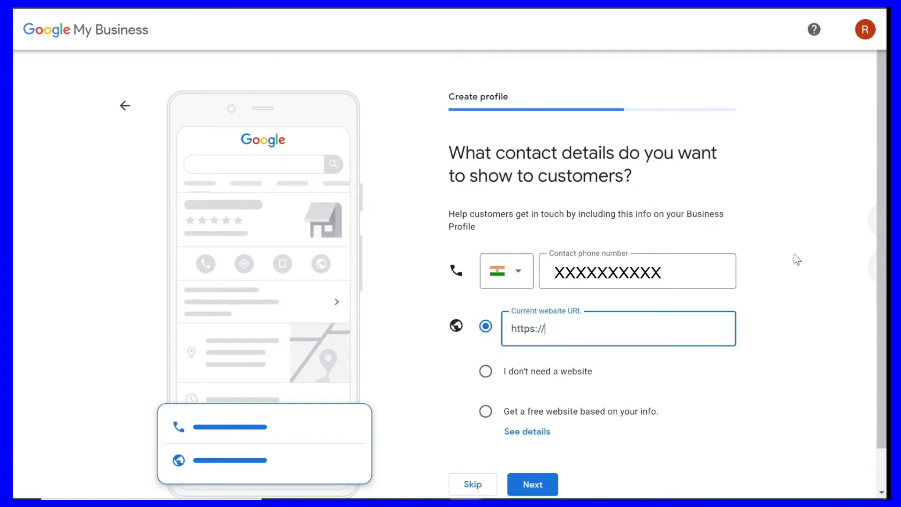
text(practiceguru)
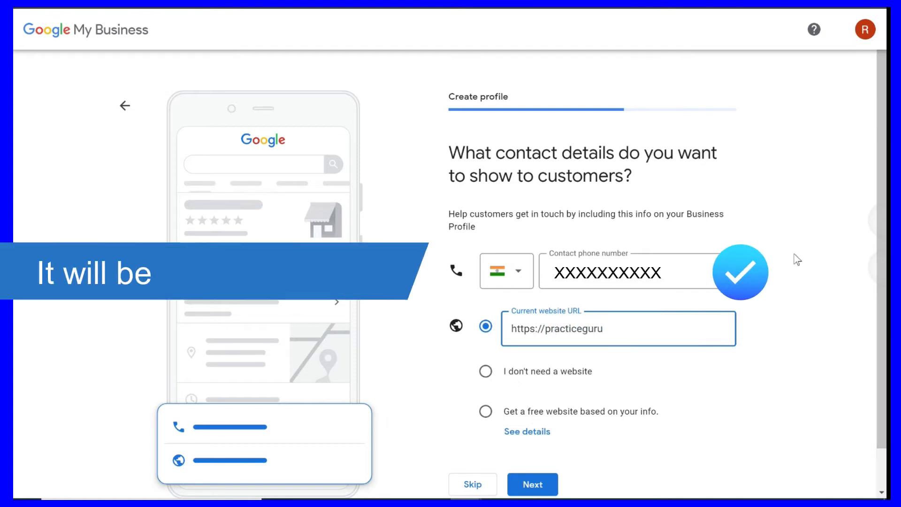
text(.pro)
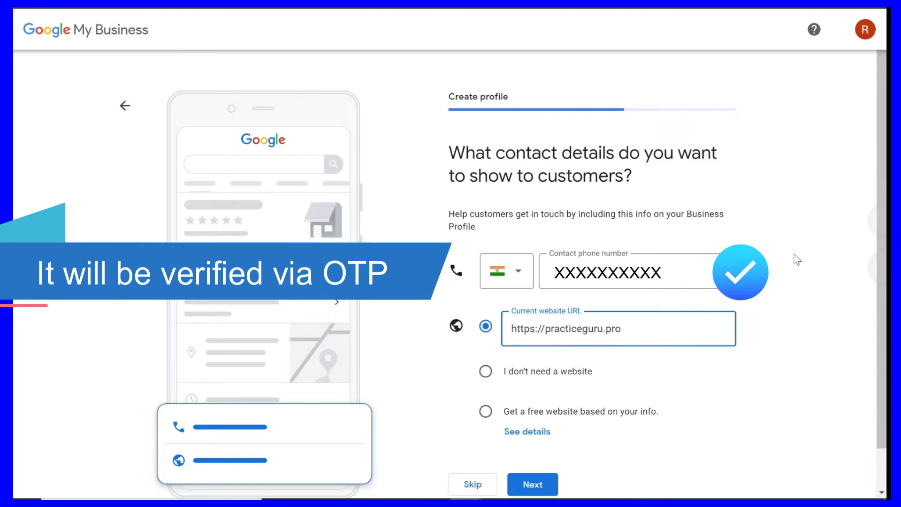
click(533, 485)
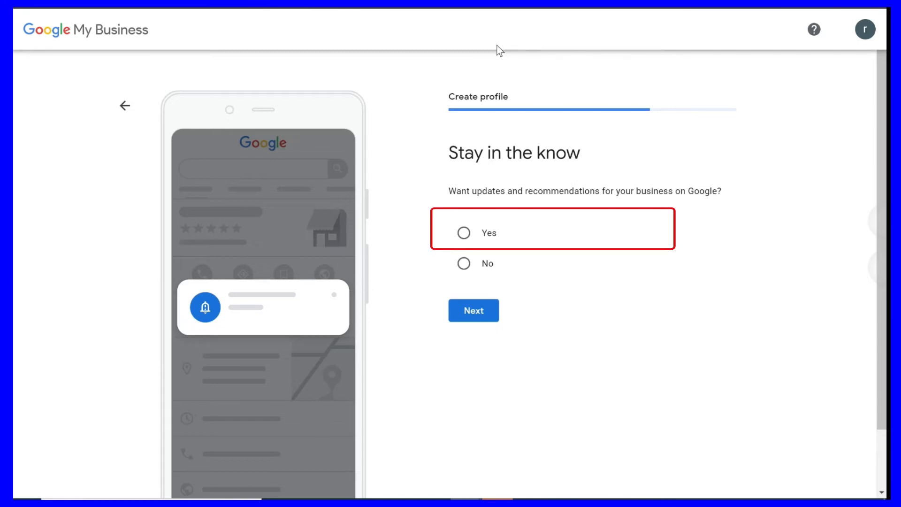
Answer Yes to receiving updates and recommendations and continue
click(461, 251)
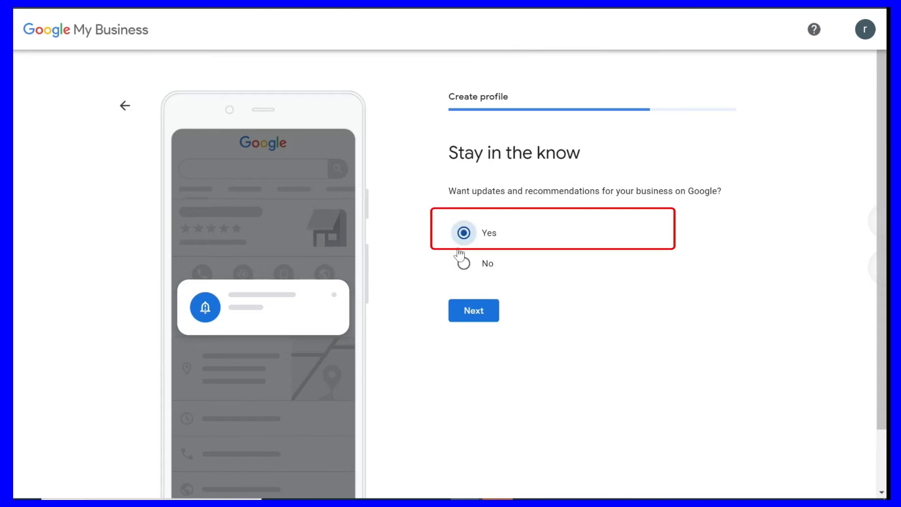
click(469, 307)
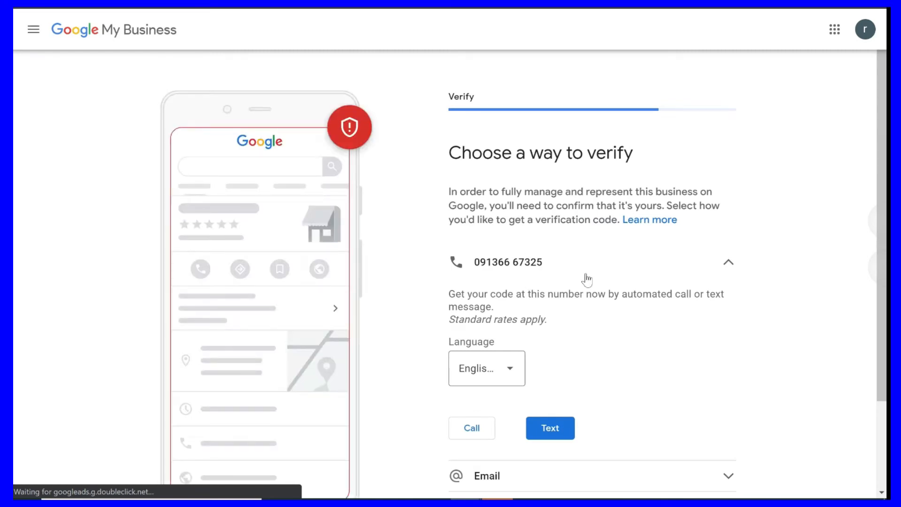
Request the verification code by text message to the business phone
scroll(587, 279, down, 2)
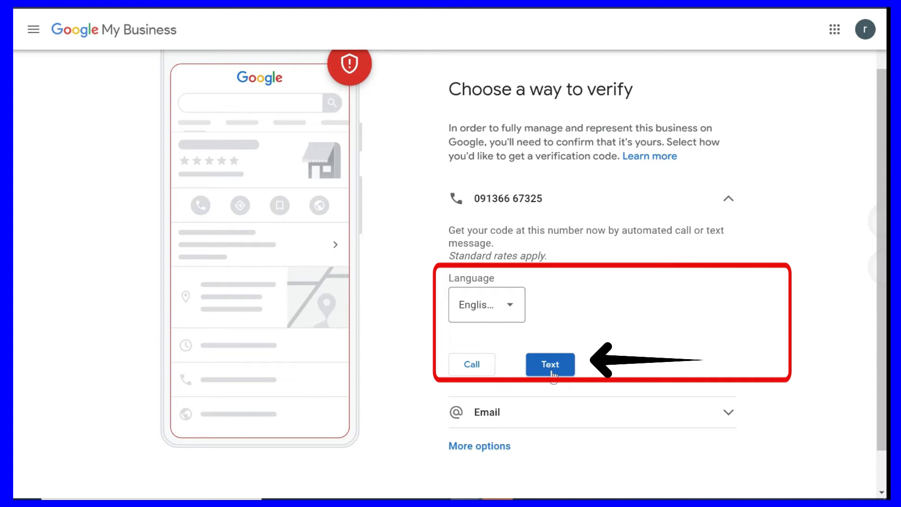
scroll(554, 374, down, 1)
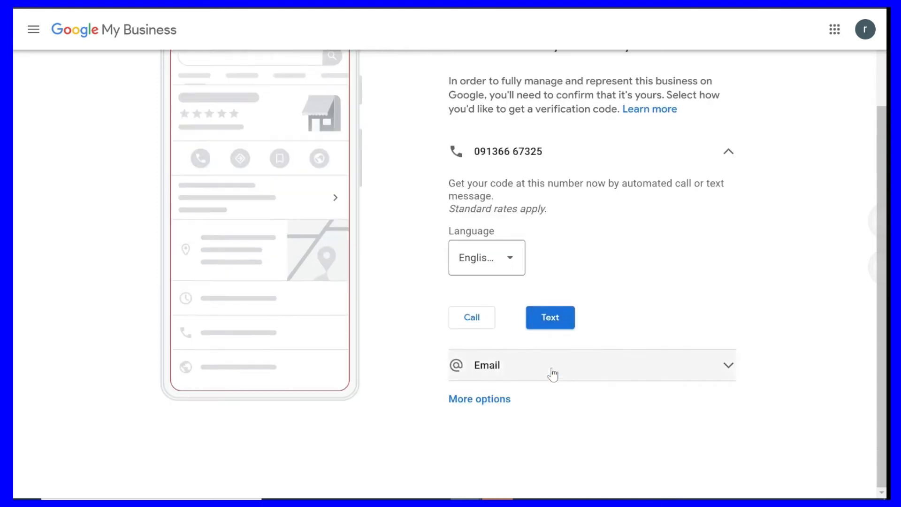
click(552, 319)
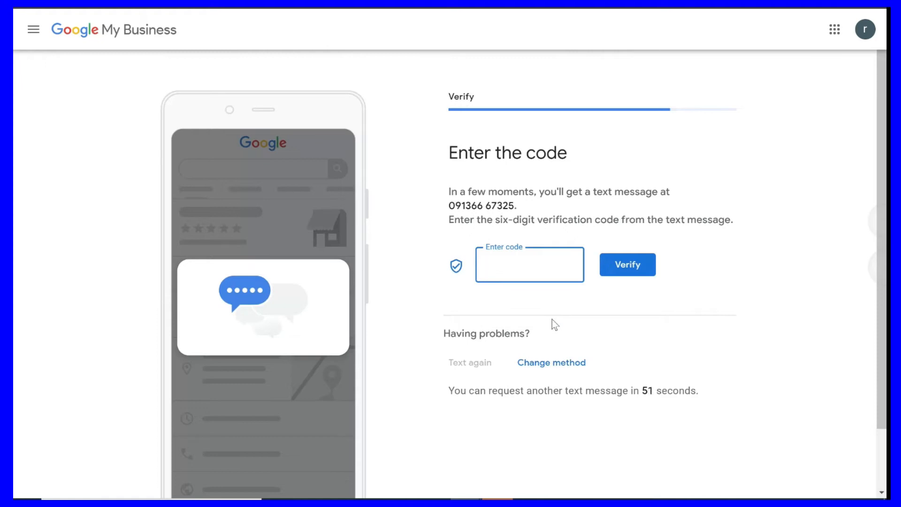
Verify the business with the six-digit texted code and continue past the confirmation page
click(635, 271)
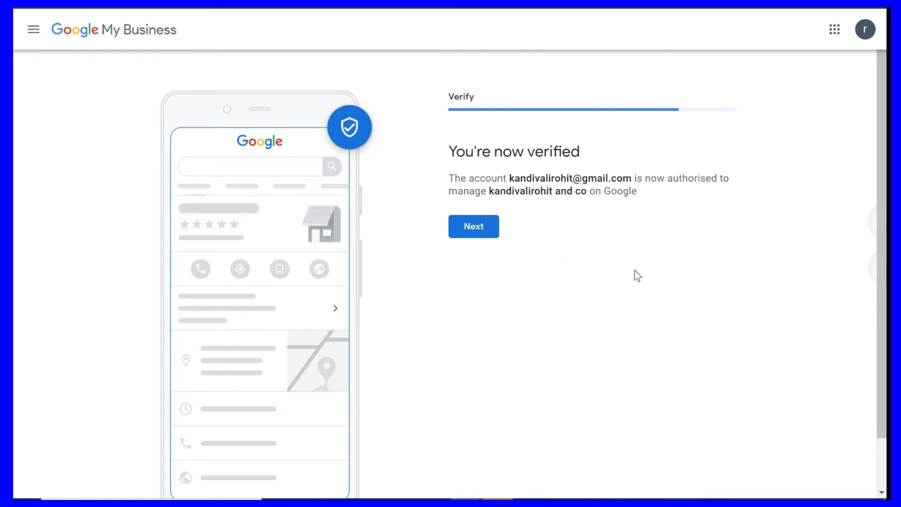
click(474, 234)
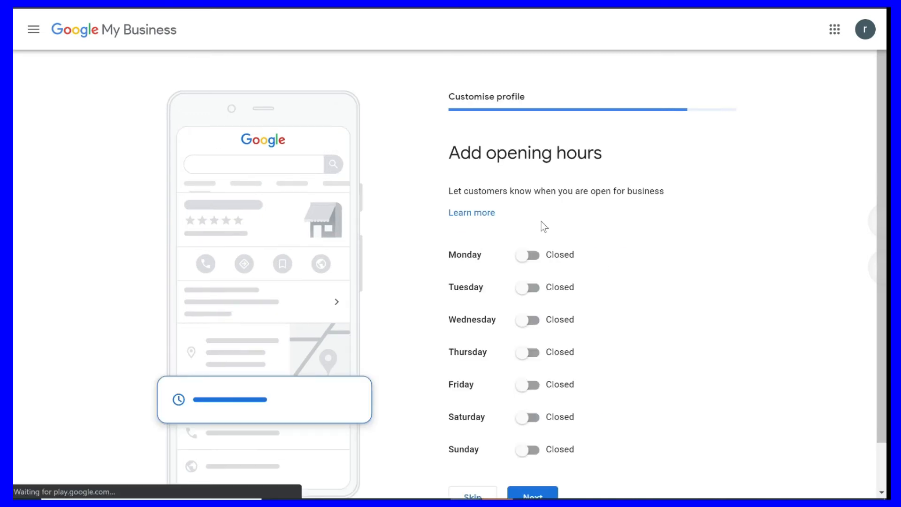
Mark Monday as open from 10:00 to 19:00
scroll(613, 244, down, 1)
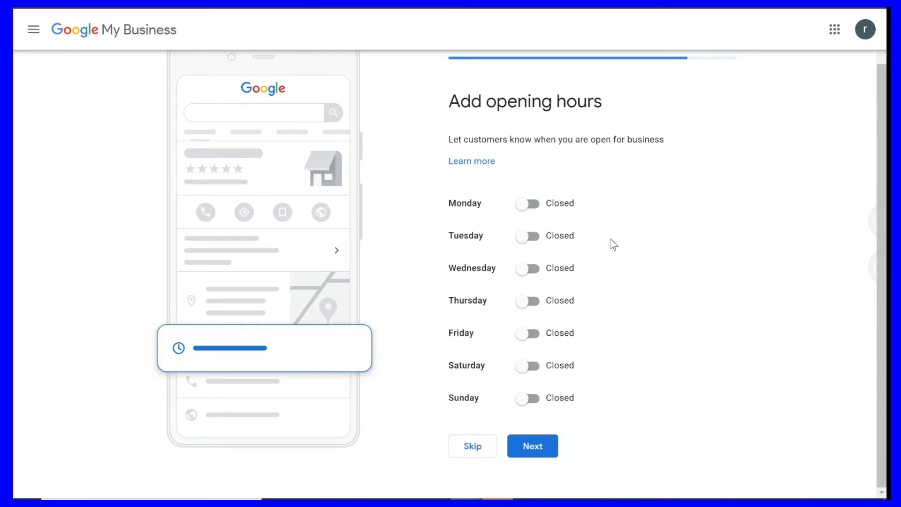
scroll(648, 222, up, 1)
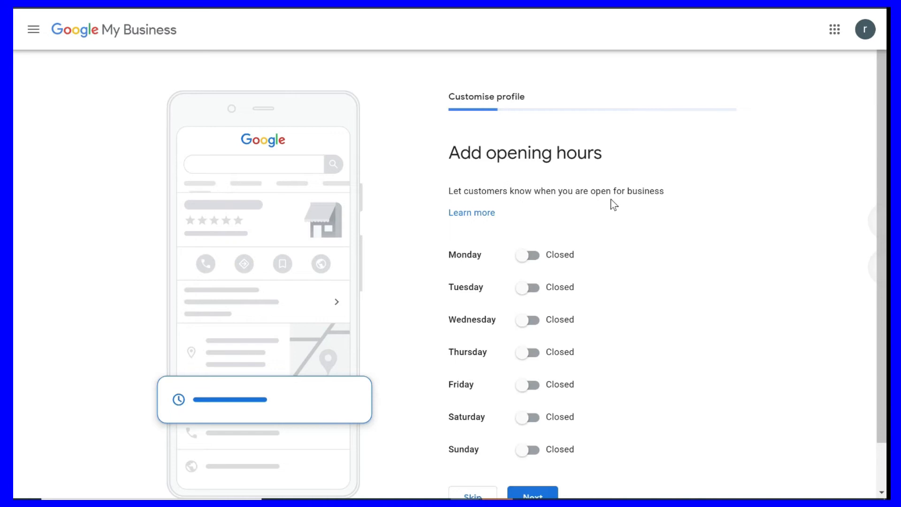
click(535, 257)
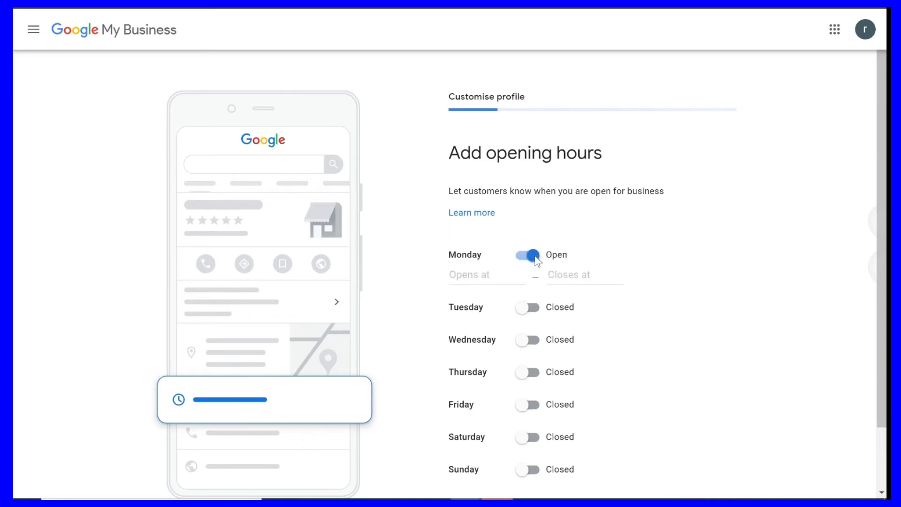
click(488, 274)
scroll(500, 371, down, 12)
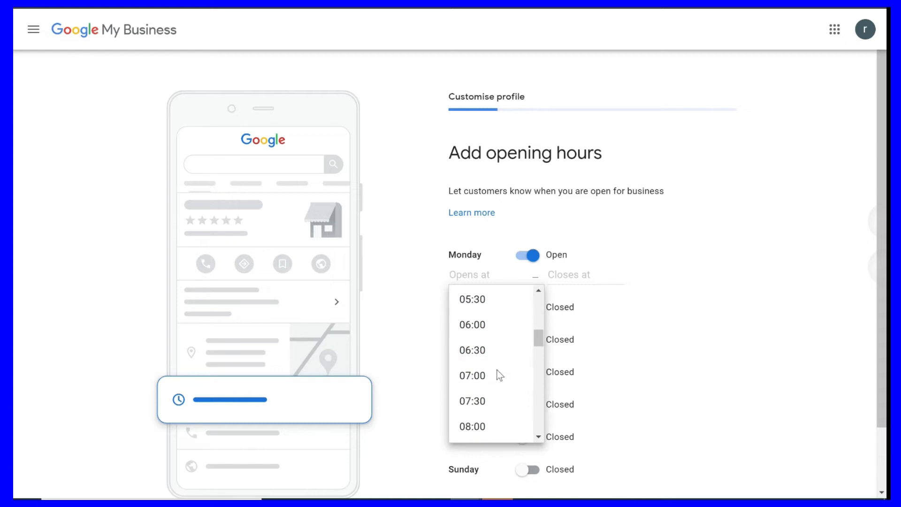
scroll(498, 375, up, 3)
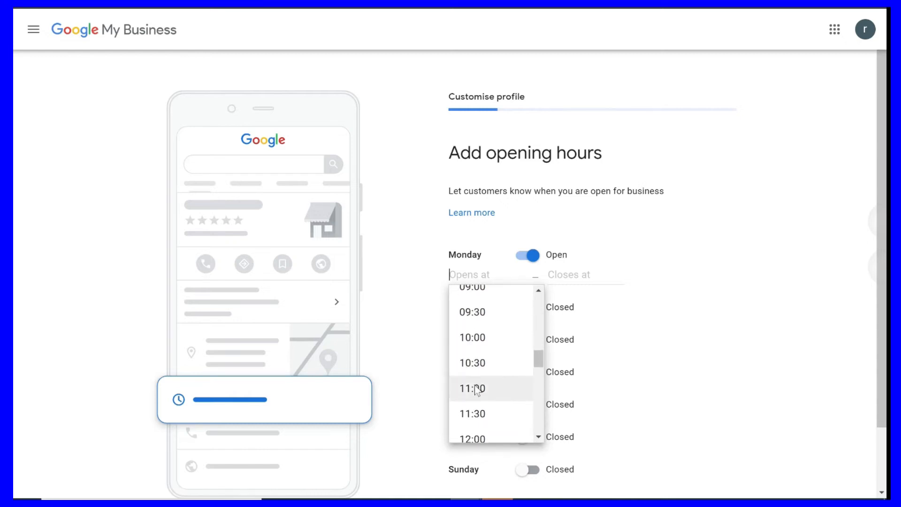
click(478, 338)
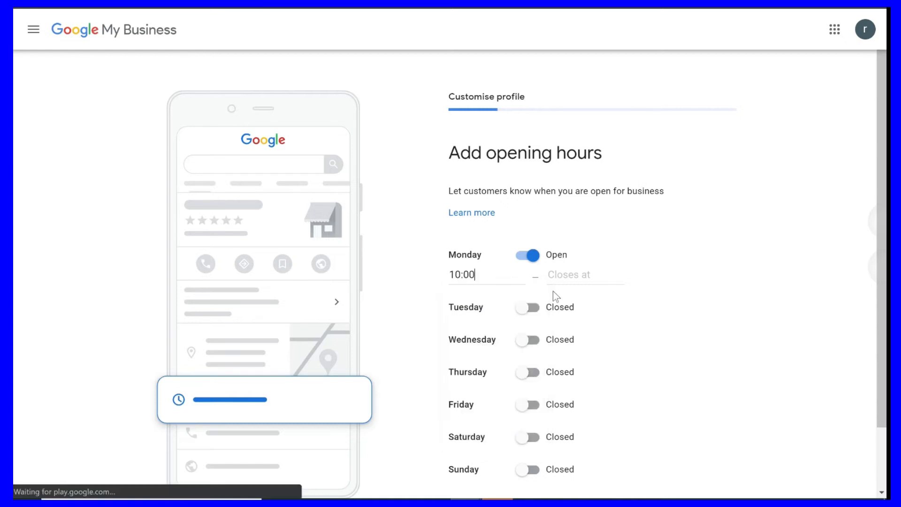
click(596, 272)
scroll(580, 359, down, 10)
scroll(581, 362, down, 10)
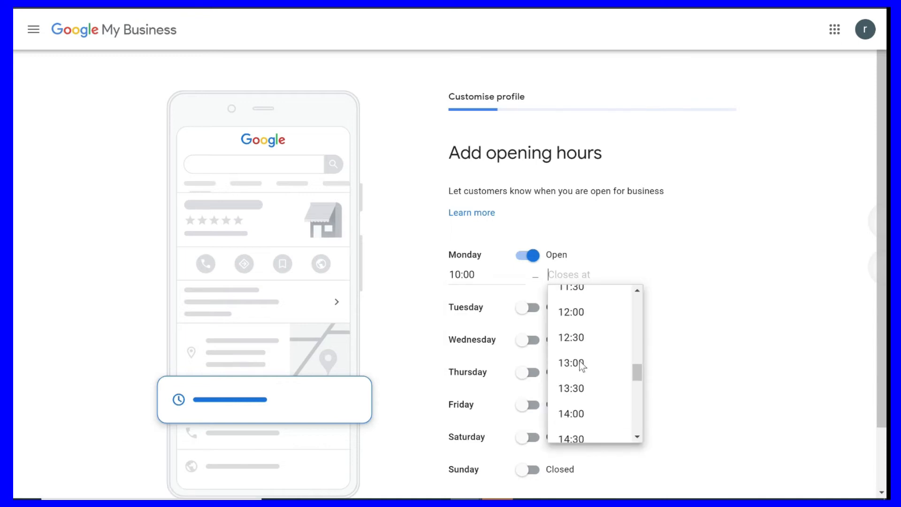
click(581, 349)
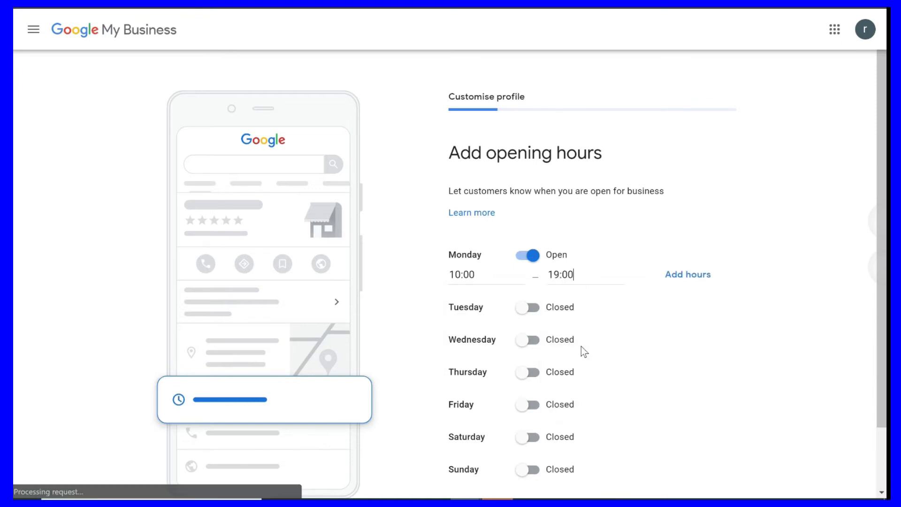
Mark Tuesday through Saturday as open, leave Sunday closed, and save the hours
click(536, 308)
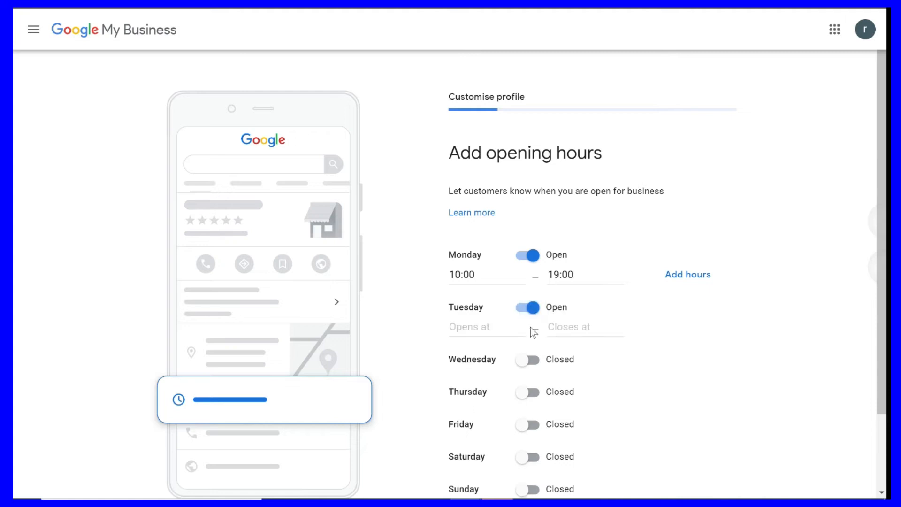
click(534, 360)
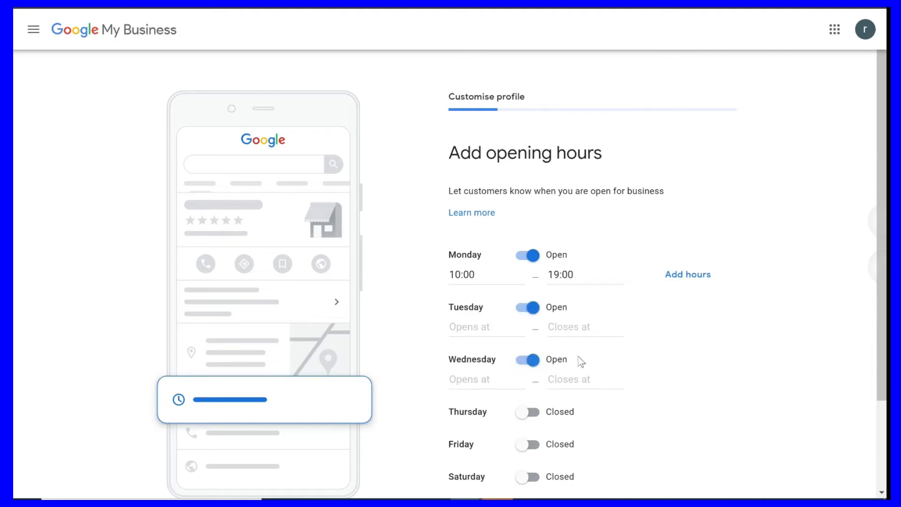
scroll(581, 361, down, 2)
click(532, 303)
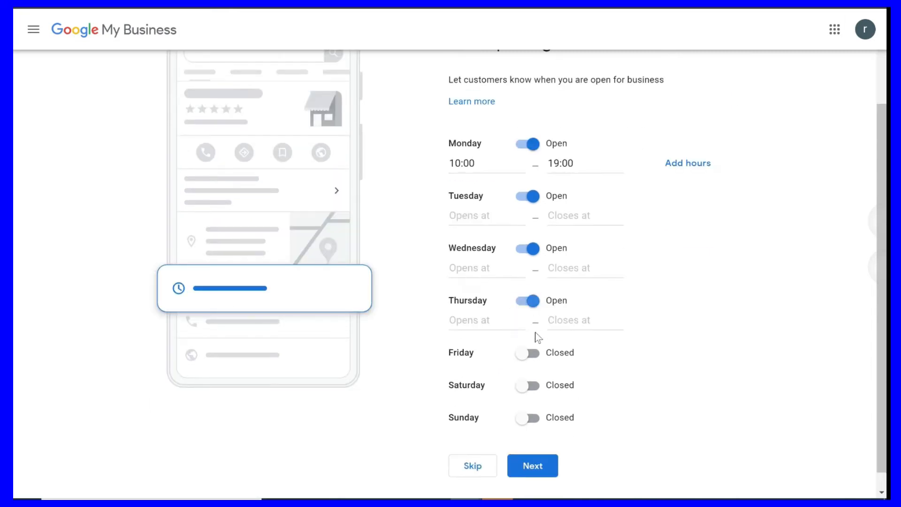
click(533, 354)
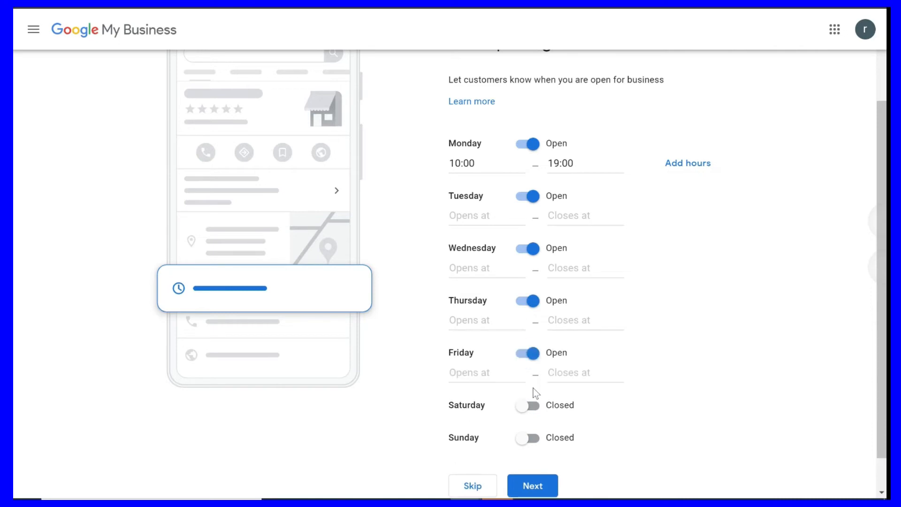
click(534, 402)
scroll(570, 423, down, 1)
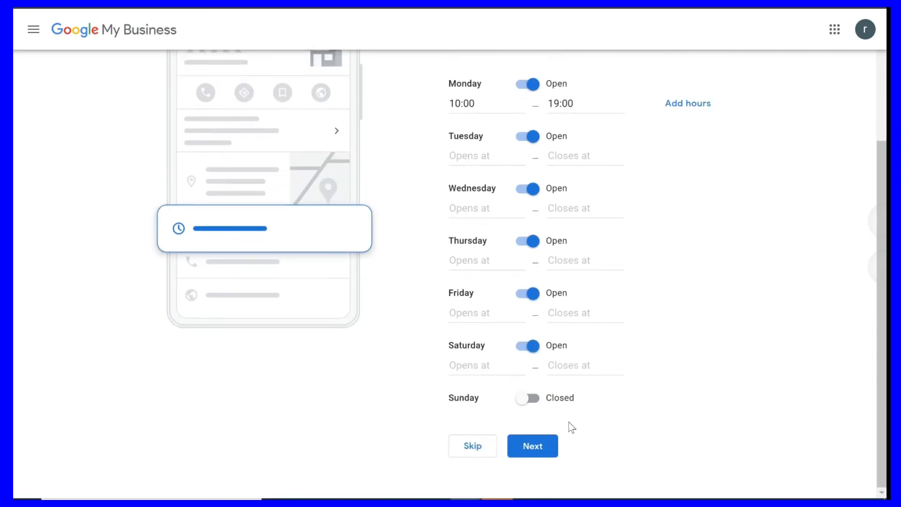
click(529, 449)
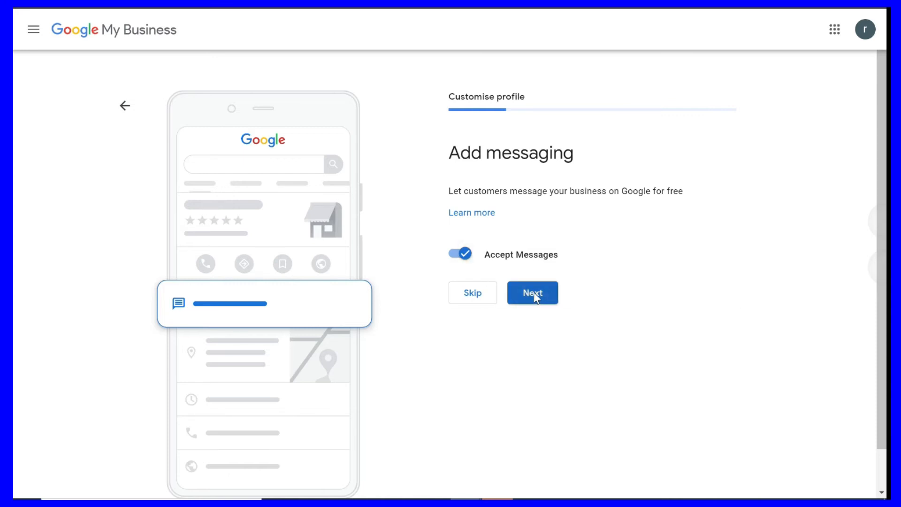
Keep Accept Messages switched on and move to the description step
click(540, 303)
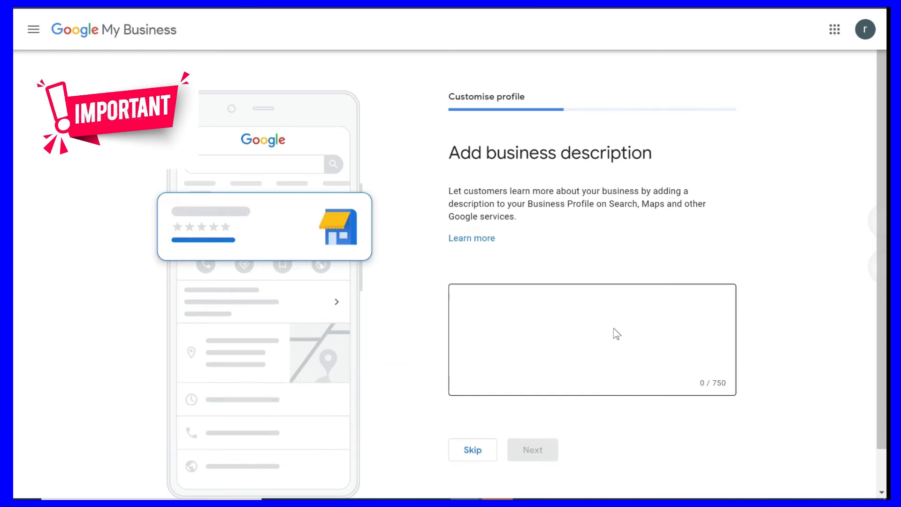
Describe the firm as Kandivali, Mumbai chartered accountants specialising in GST and income tax, serving all India
click(477, 302)
text(W)
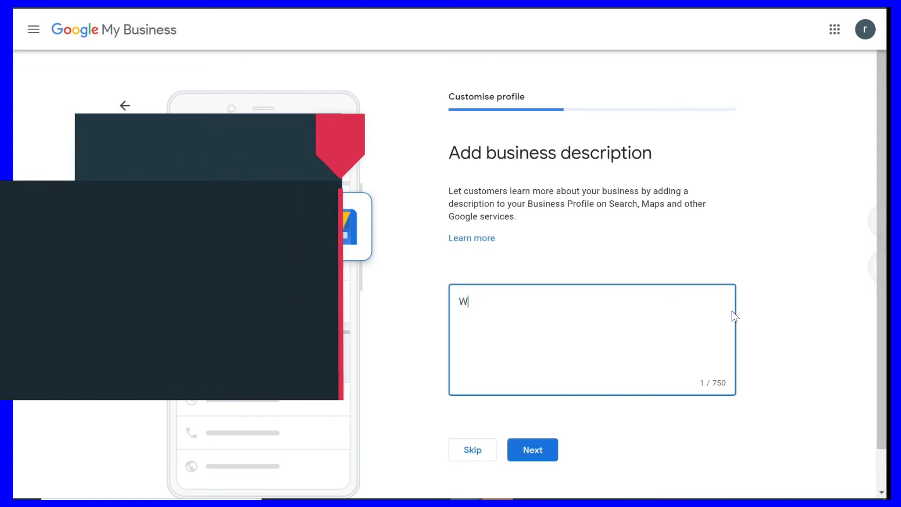
text(e are a chart)
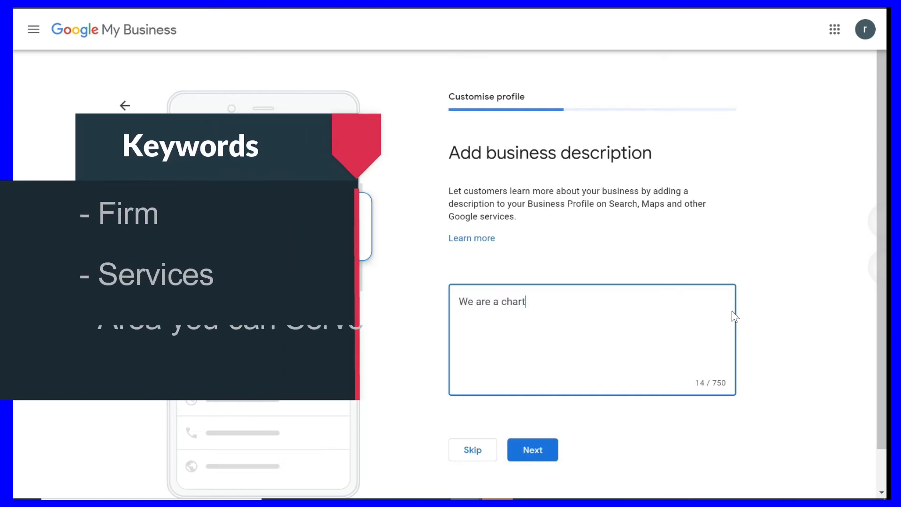
text(ered accountant)
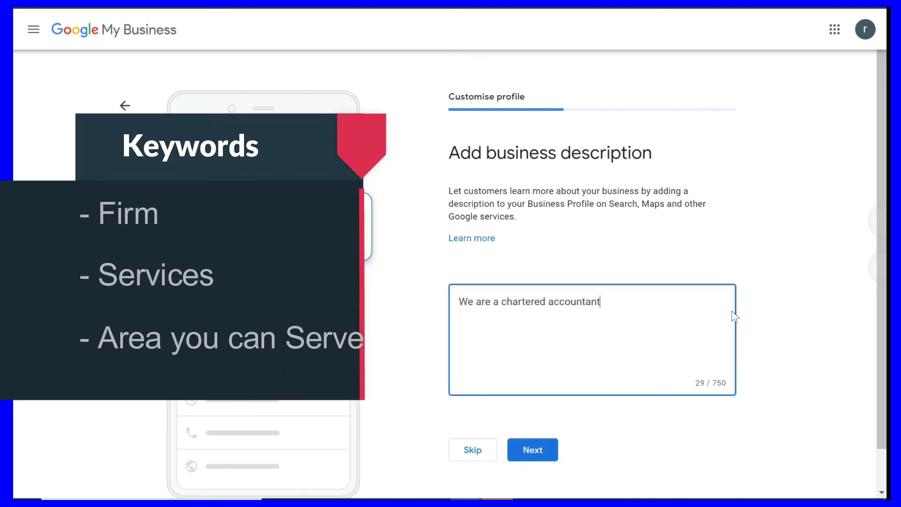
text(s busi)
key(BackSpace)
key(BackSpace)
key(BackSpace)
key(BackSpace)
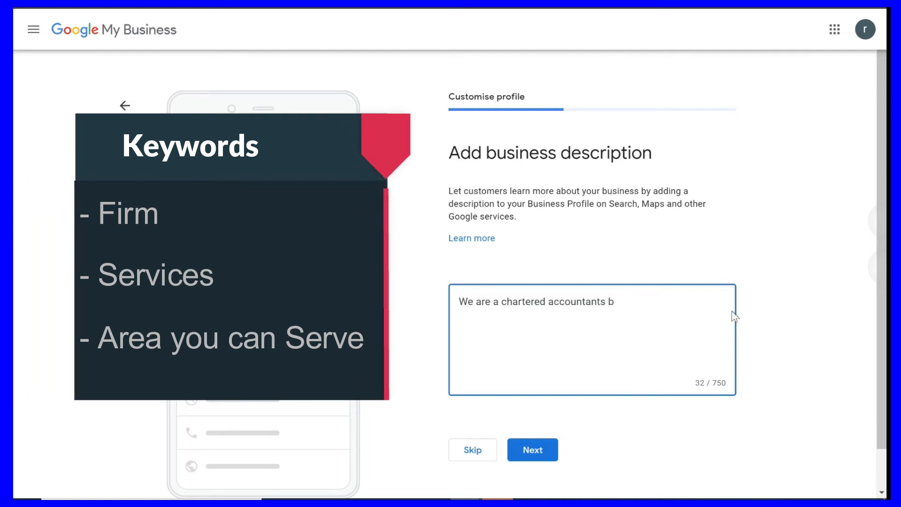
text(firm loacted in kandivali in mumbai and we specialised i)
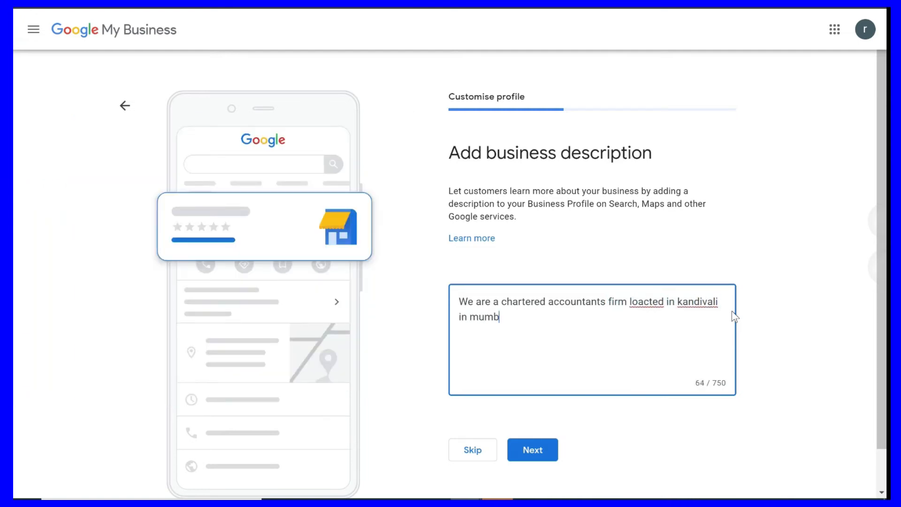
key(BackSpace)
key(BackSpace)
key(BackSpace)
text(in GST and income tax for individuals and business.)
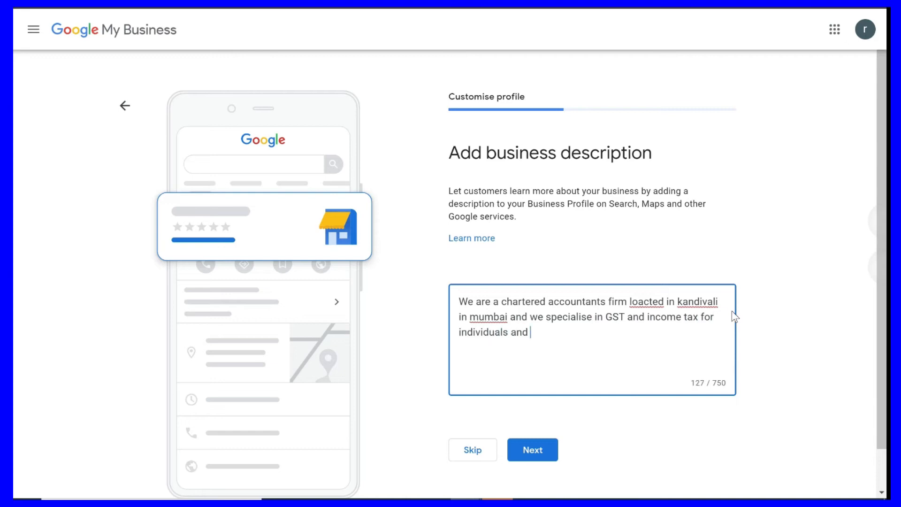
key(ctrl+a)
key(Right)
key(Return)
key(Return)
text(We can provide services all over india)
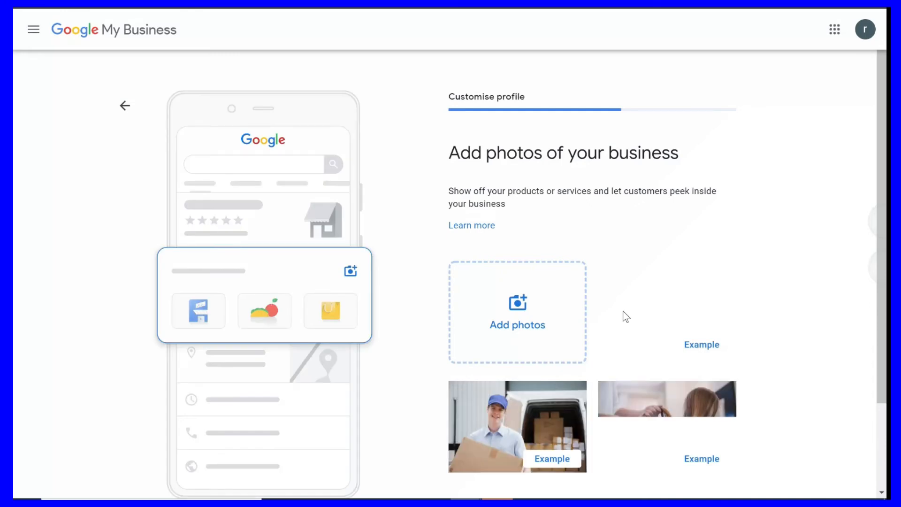
Upload the ca-practice-vs-ca-job image as a business photo and move past the photos step
scroll(646, 312, down, 1)
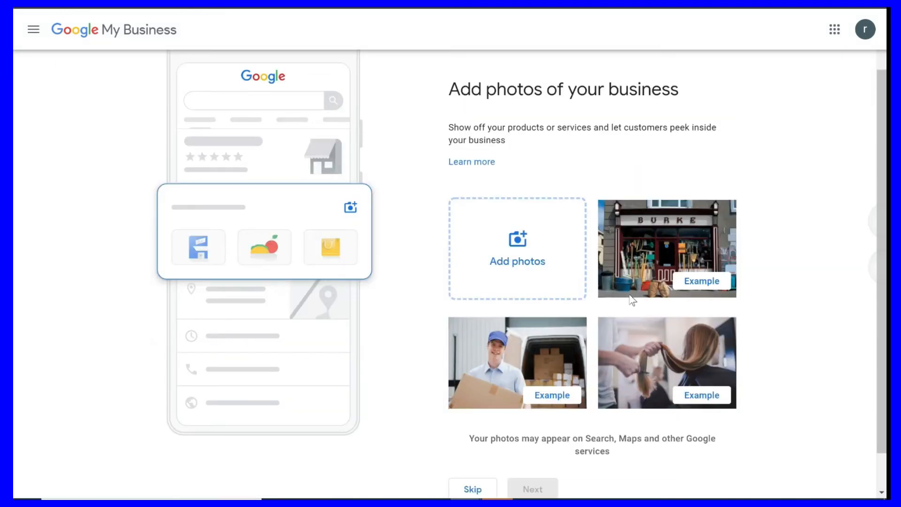
click(522, 243)
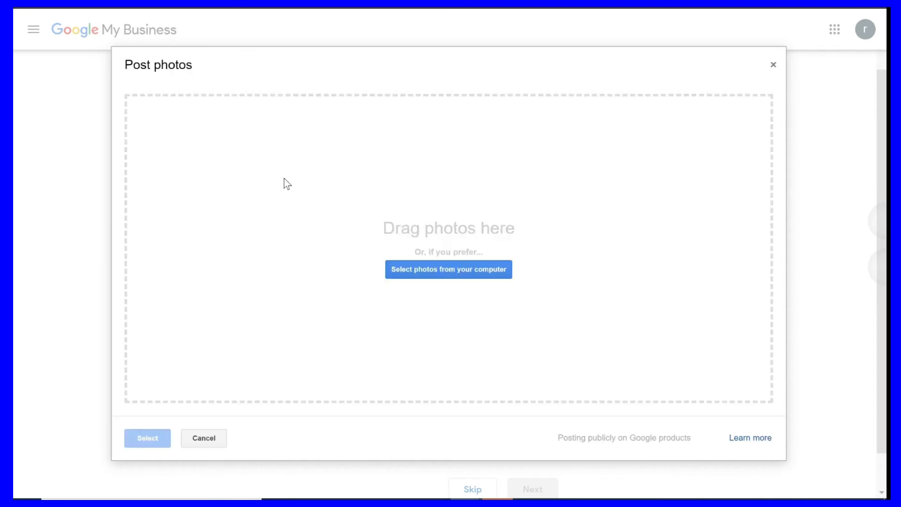
click(453, 277)
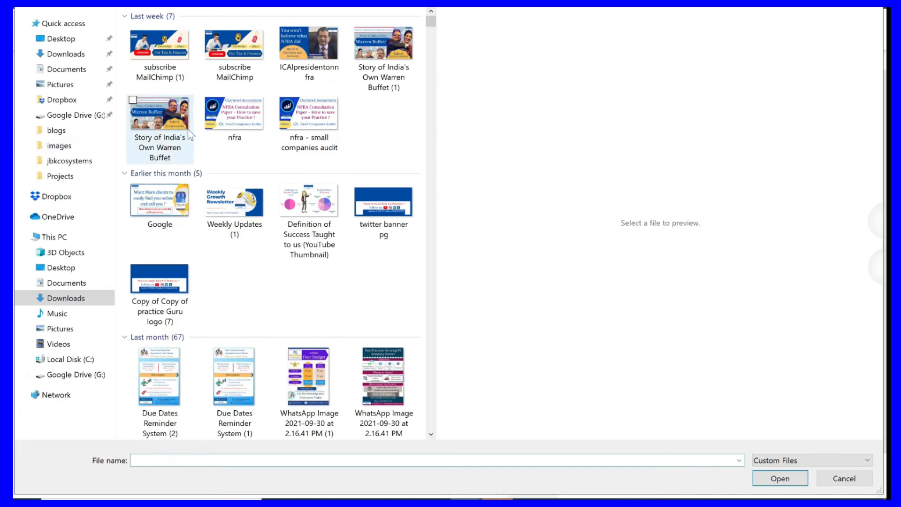
click(185, 124)
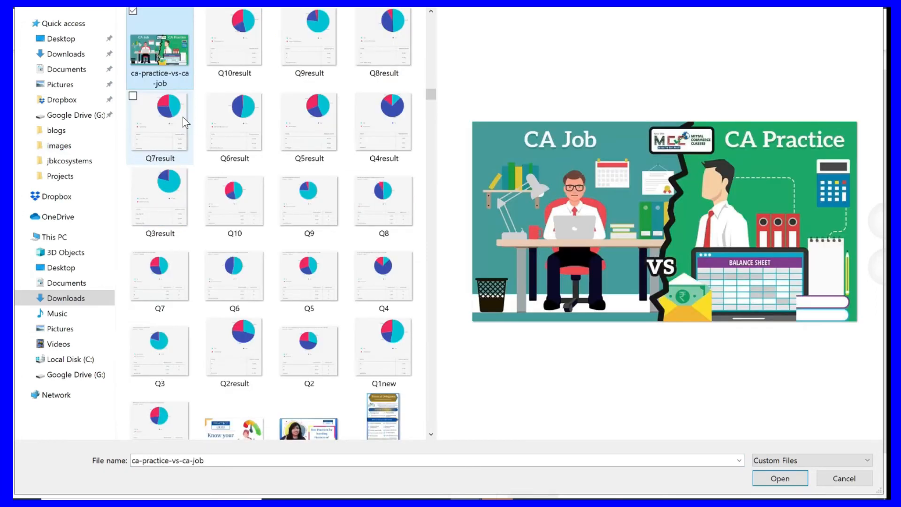
key(Return)
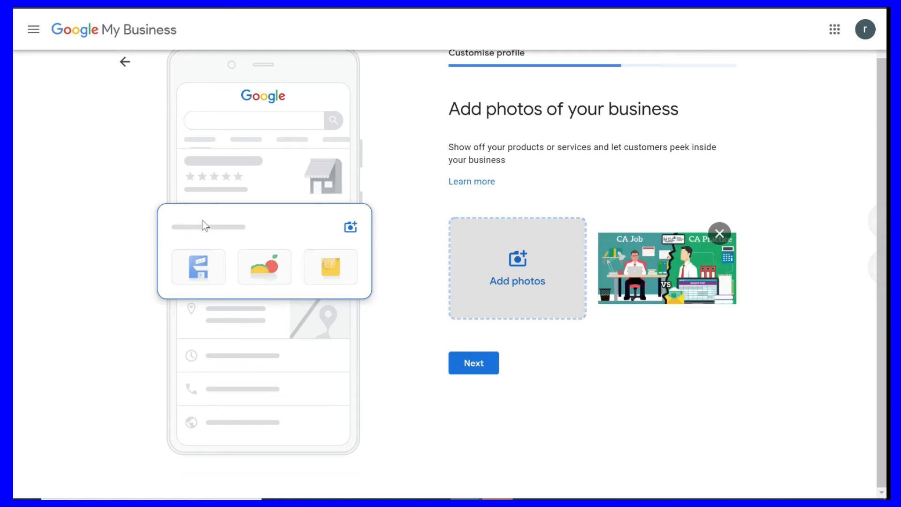
click(477, 366)
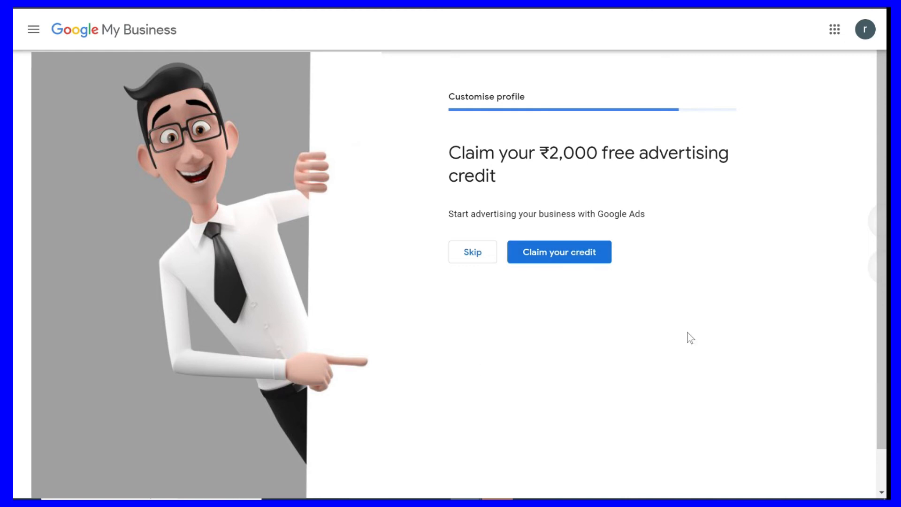
Claim the ₹2,000 free advertising credit and finish setup to reach the dashboard
click(580, 252)
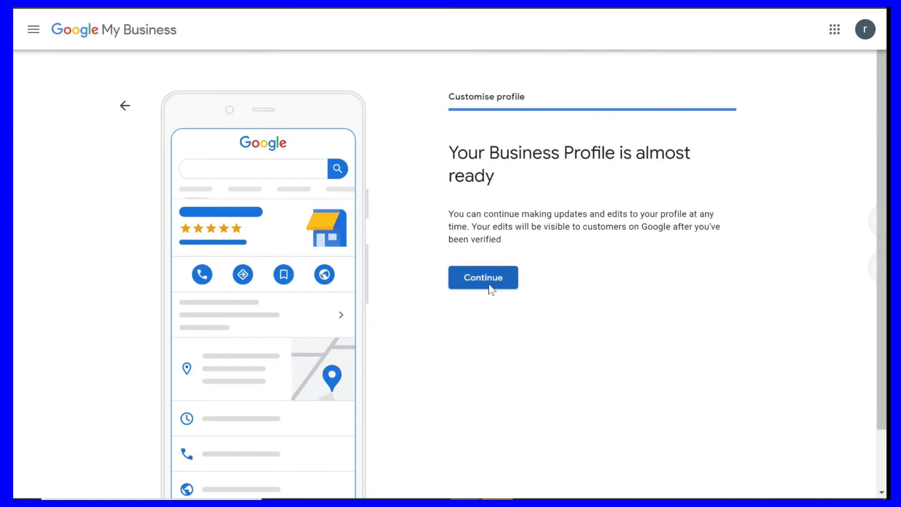
click(490, 284)
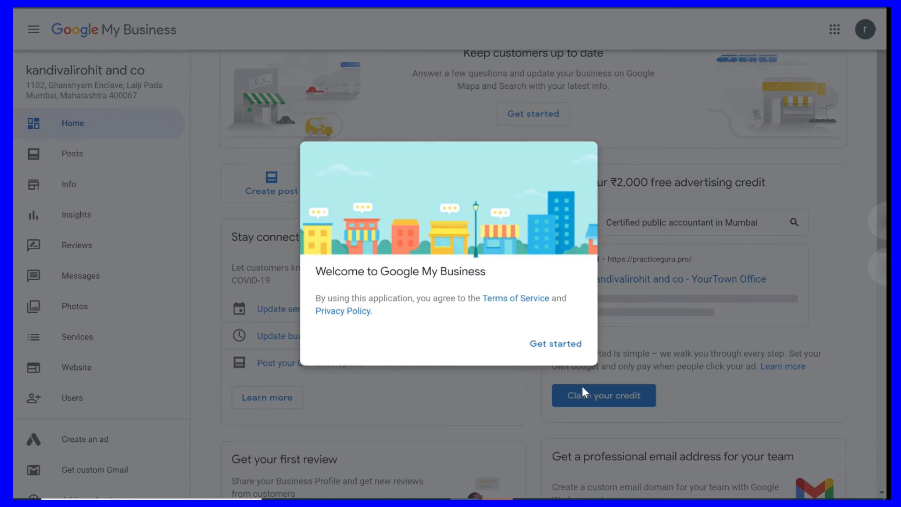
Dismiss the Welcome to Google My Business message and scroll through the dashboard
click(571, 350)
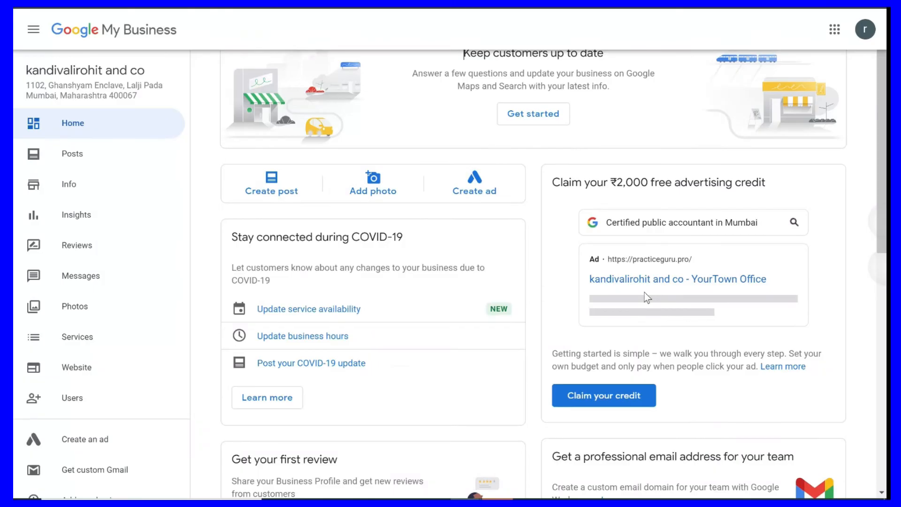
scroll(644, 292, down, 6)
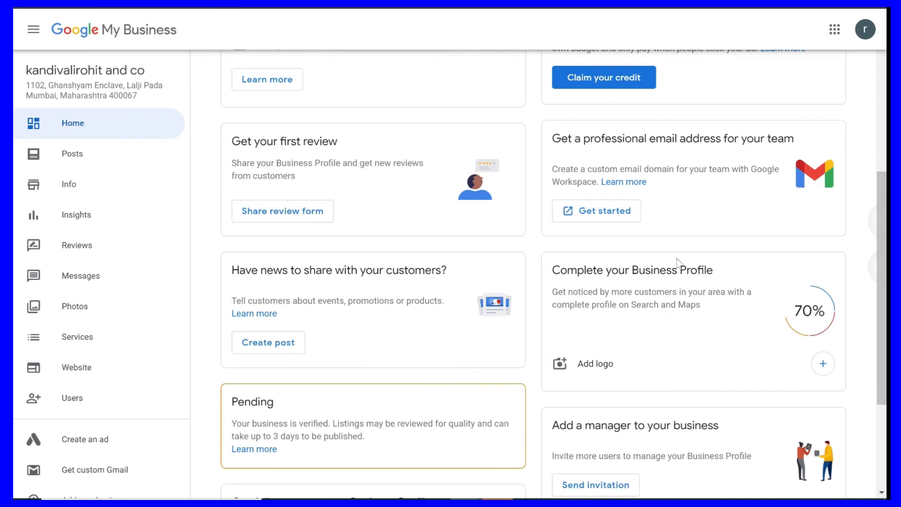
scroll(703, 239, up, 3)
scroll(703, 239, up, 3)
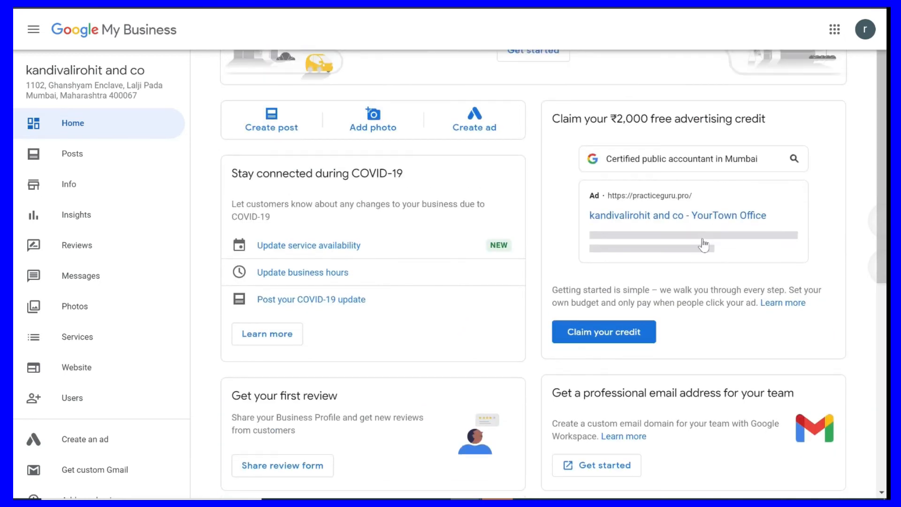
scroll(703, 238, down, 4)
scroll(703, 239, down, 4)
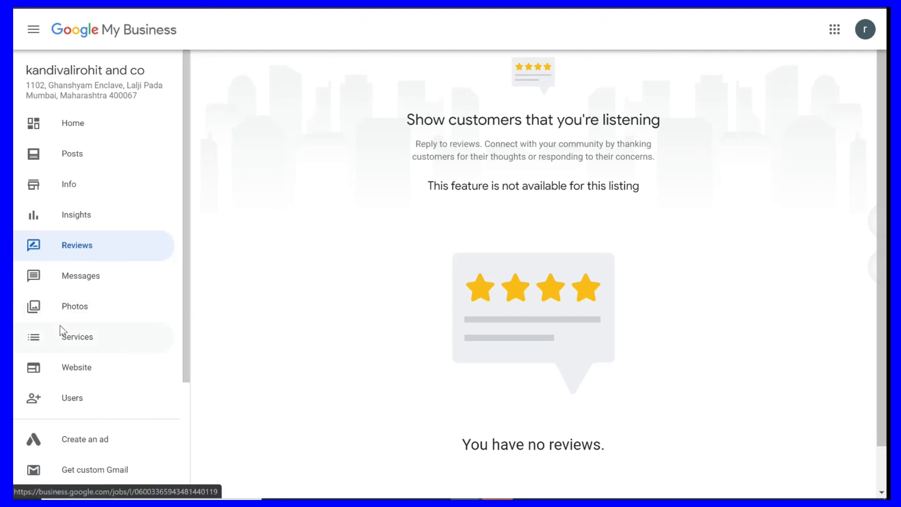
Generate the free website from the listing, finish its tour, and scroll the unpublished site preview
click(170, 378)
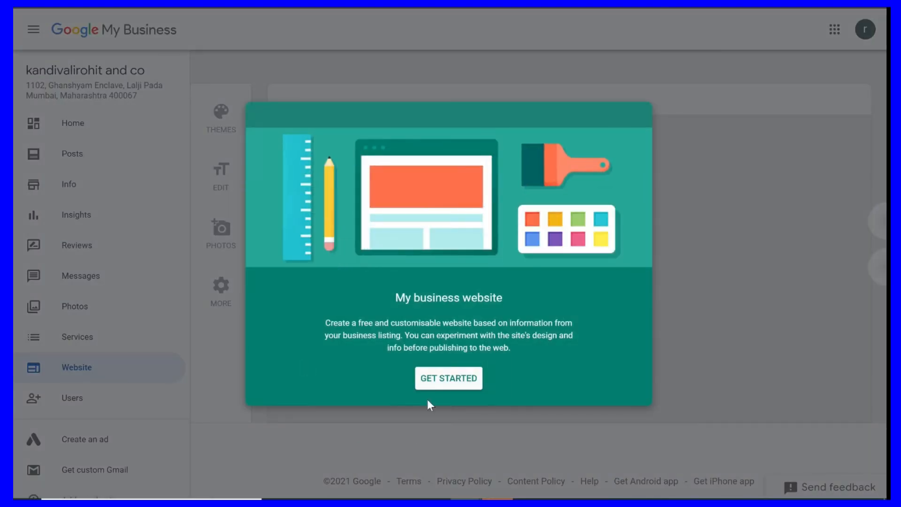
click(443, 388)
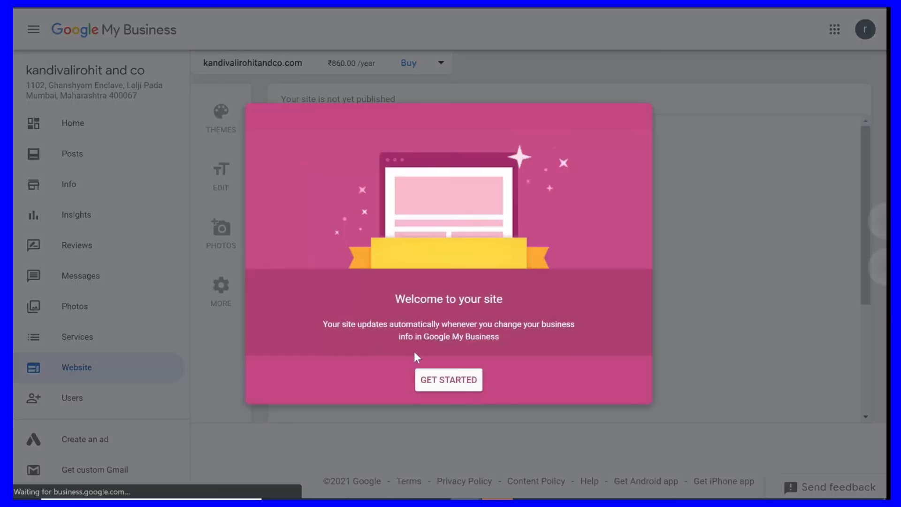
click(459, 388)
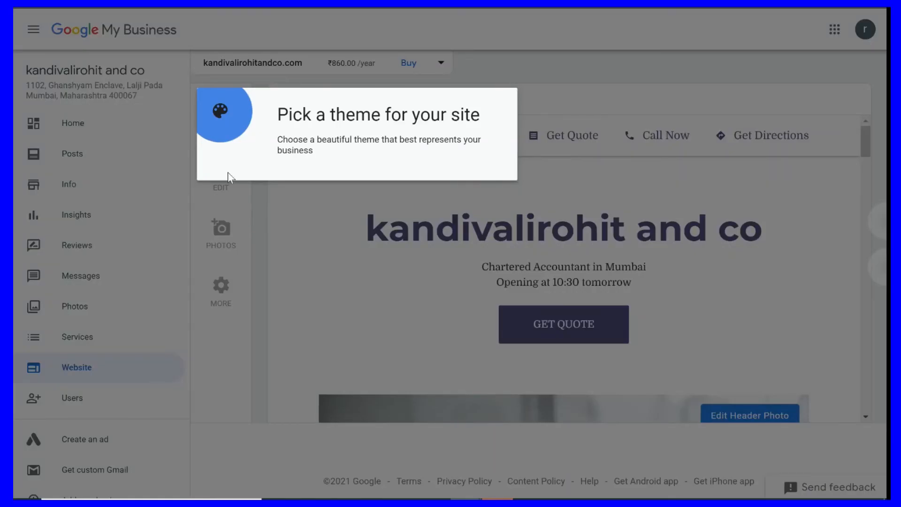
click(542, 76)
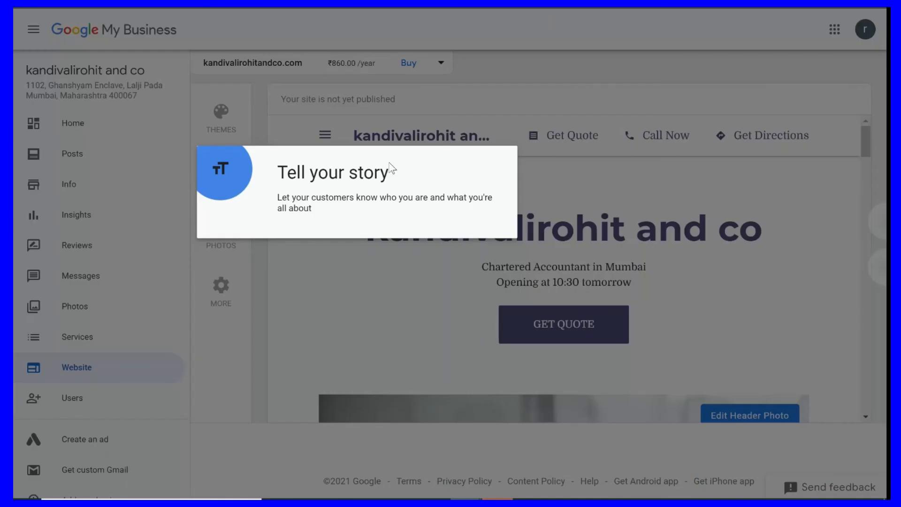
click(518, 75)
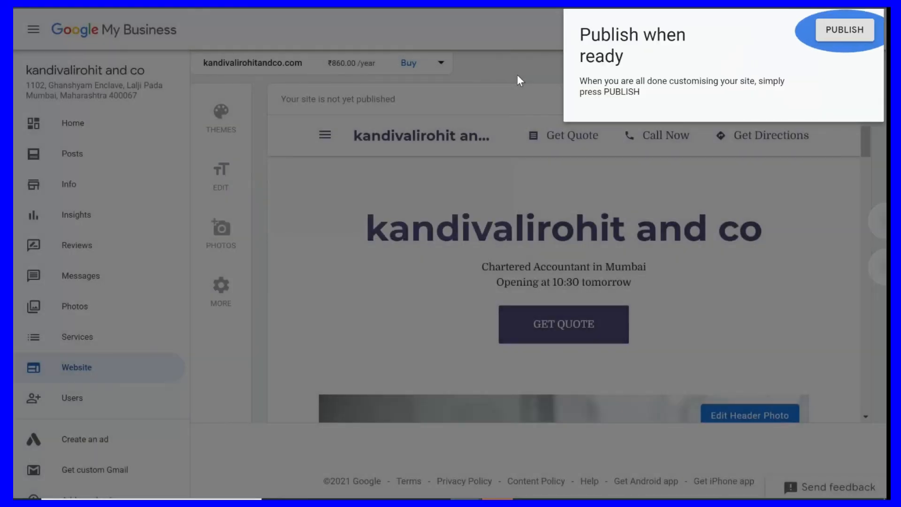
click(518, 75)
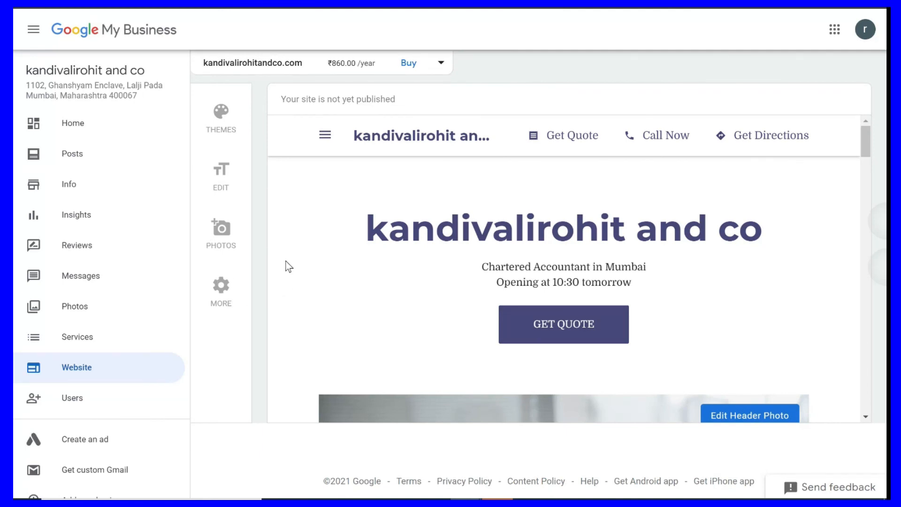
scroll(401, 284, down, 6)
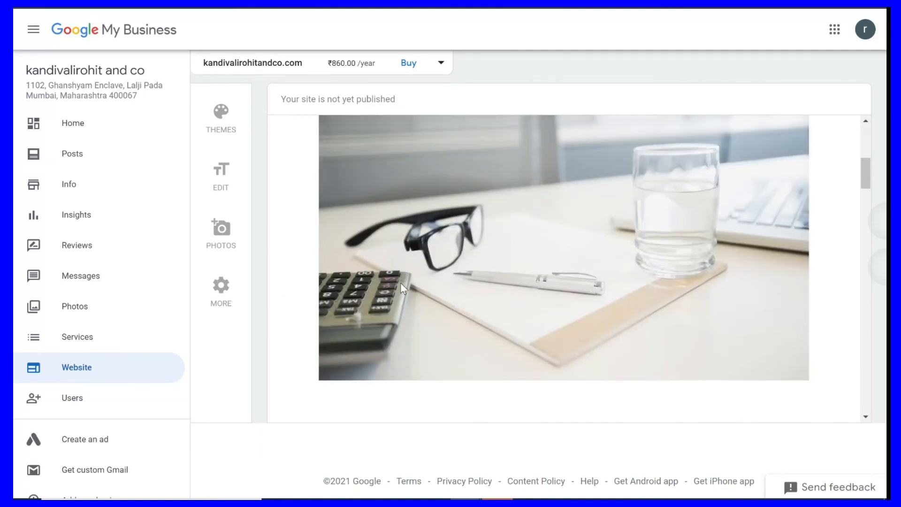
scroll(401, 282, up, 5)
View the uploaded CA image in Photos and check that the primary owner is the only user
click(70, 308)
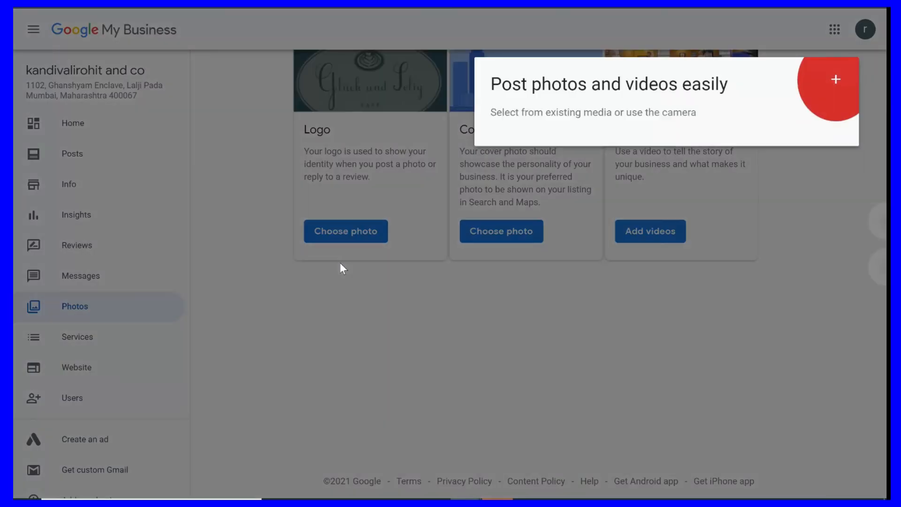
click(244, 176)
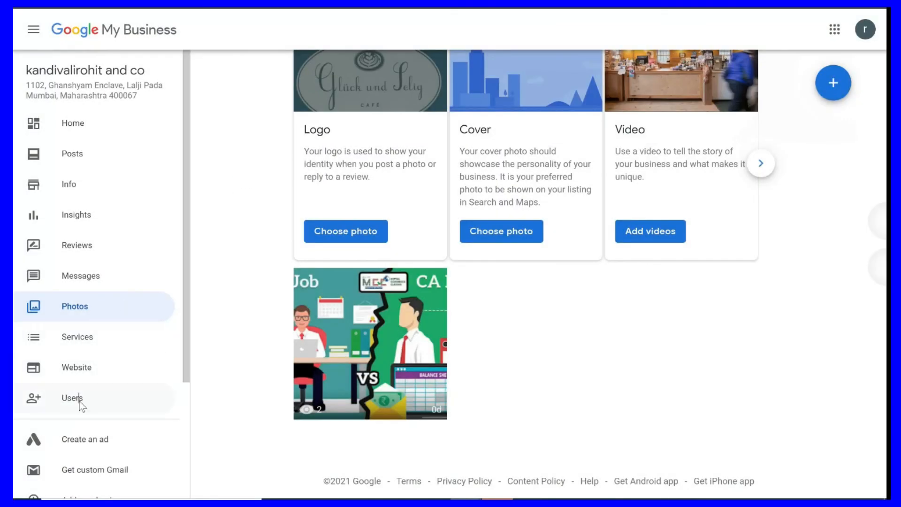
click(80, 401)
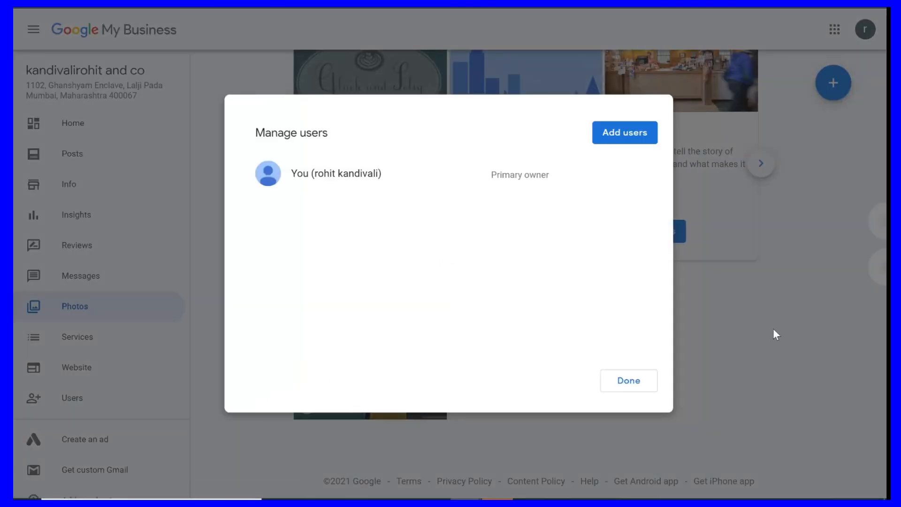
click(628, 388)
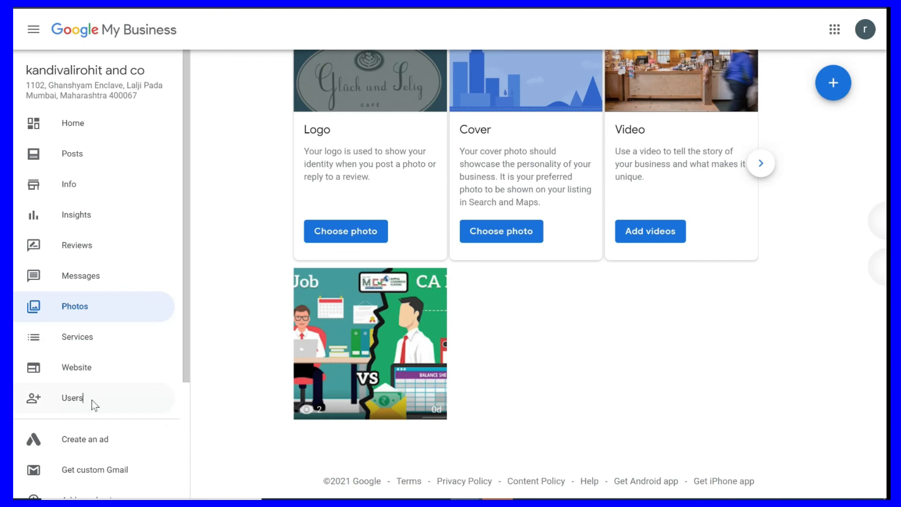
click(92, 401)
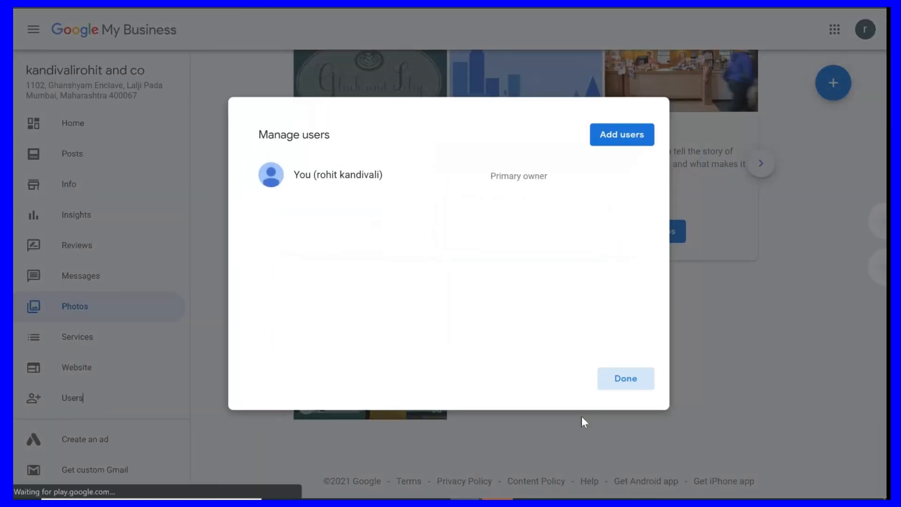
click(581, 416)
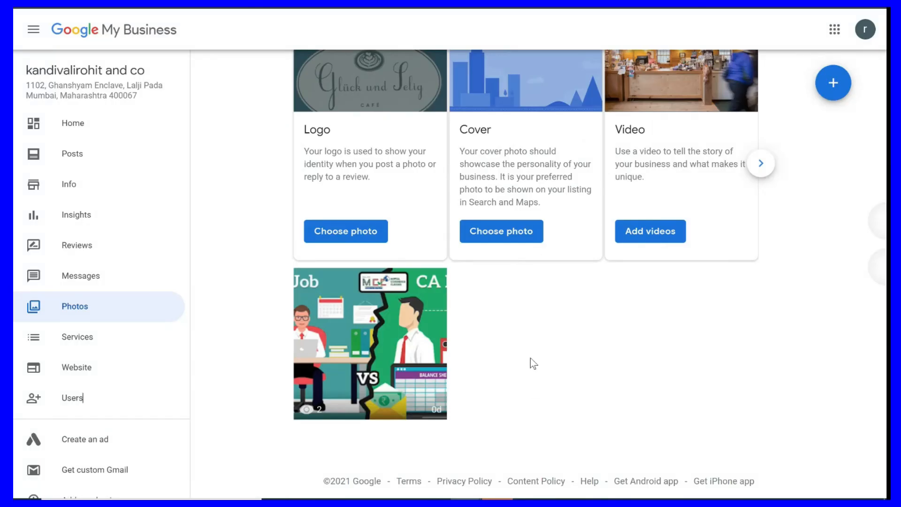
scroll(142, 397, down, 3)
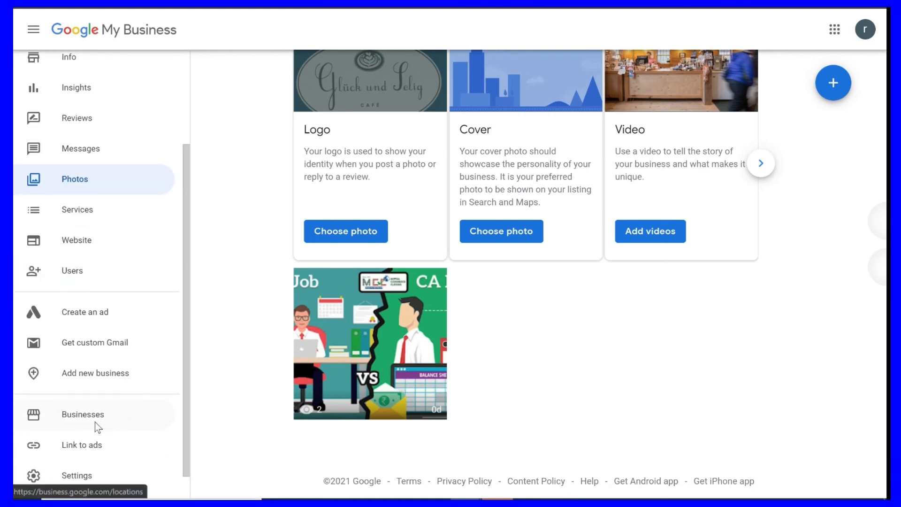
Open the businesses list and scroll through the Insights cards, all reading 'Not enough data'
click(128, 417)
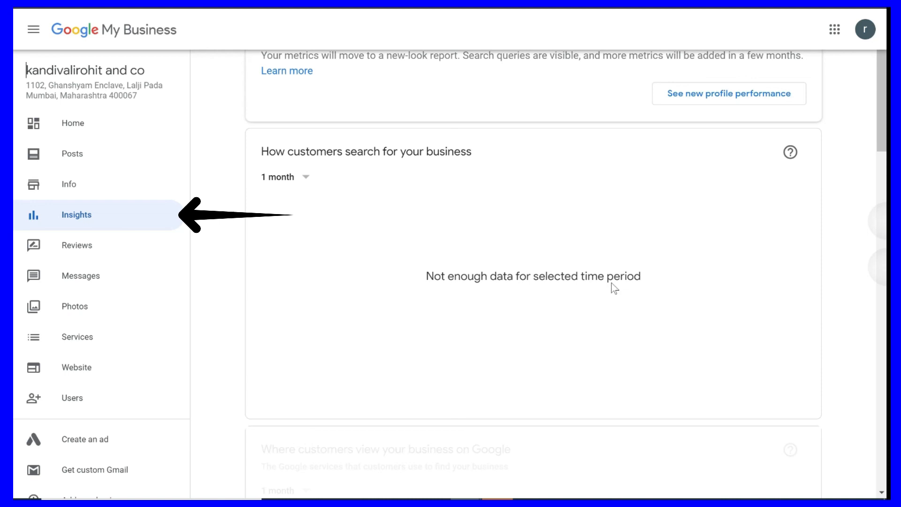
scroll(629, 289, down, 10)
scroll(627, 287, down, 10)
scroll(627, 287, down, 3)
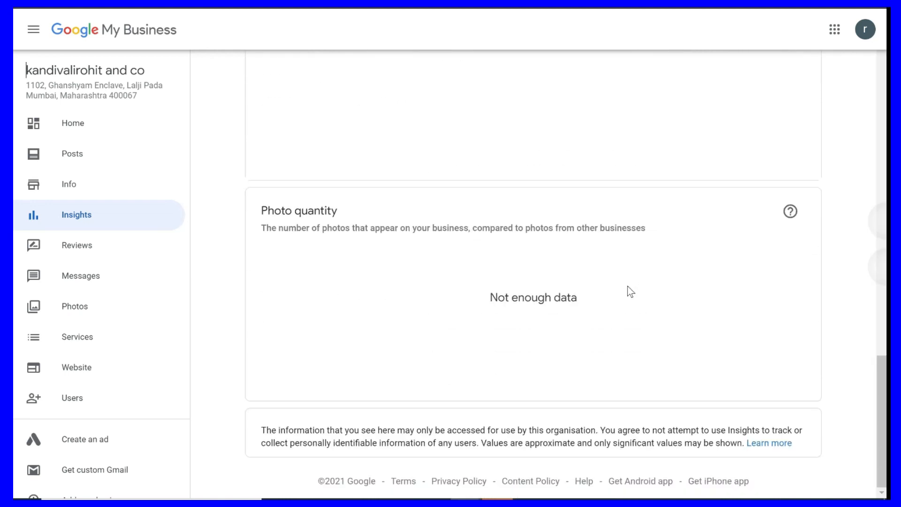
scroll(628, 287, up, 20)
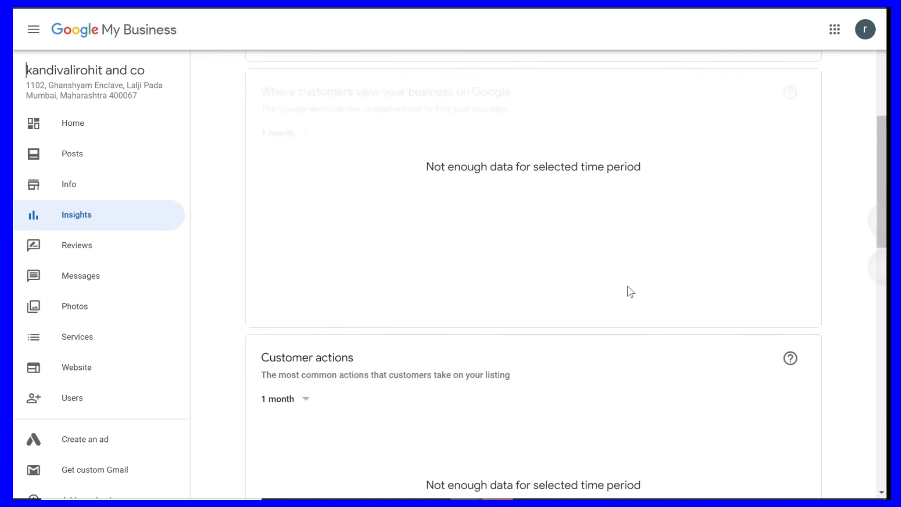